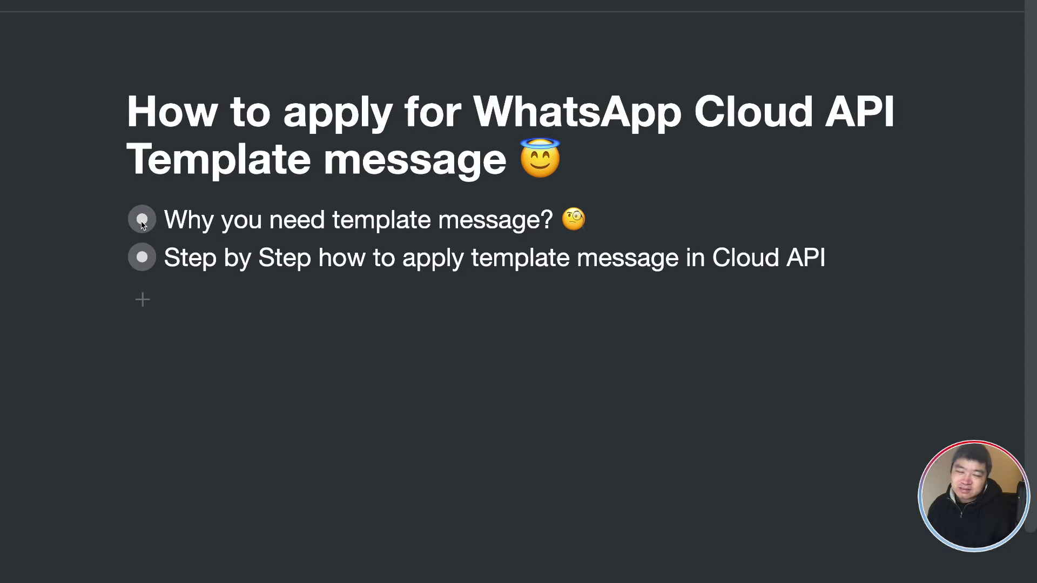
# Zoom into the Workflowy item 'Why you need template message?' to show its two reasons
pyautogui.click(141, 218)
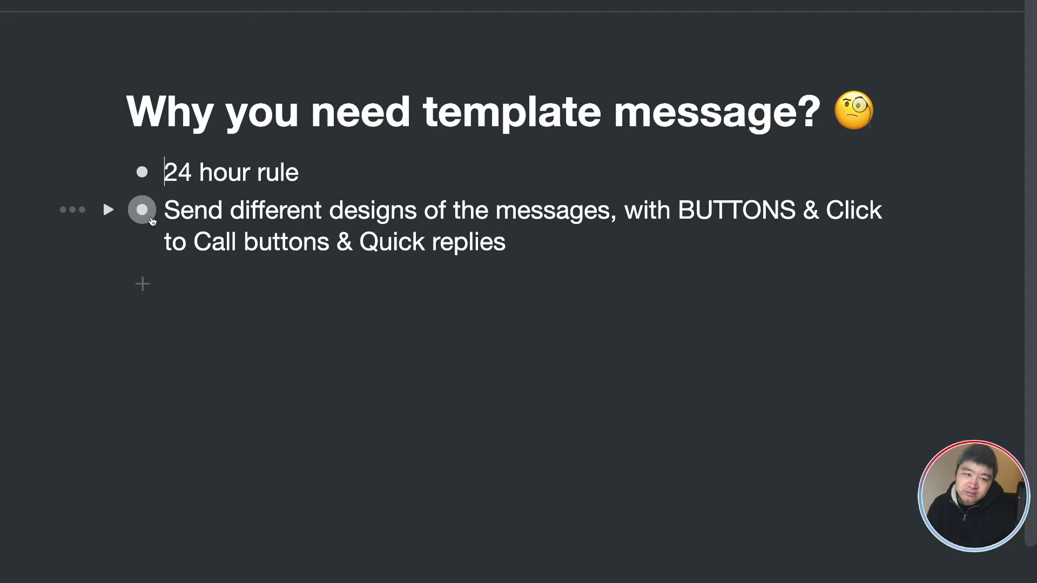
# Drill through 'Send different designs…' into the links-instead-of-buttons item and scroll to its checkout screenshot
pyautogui.click(142, 210)
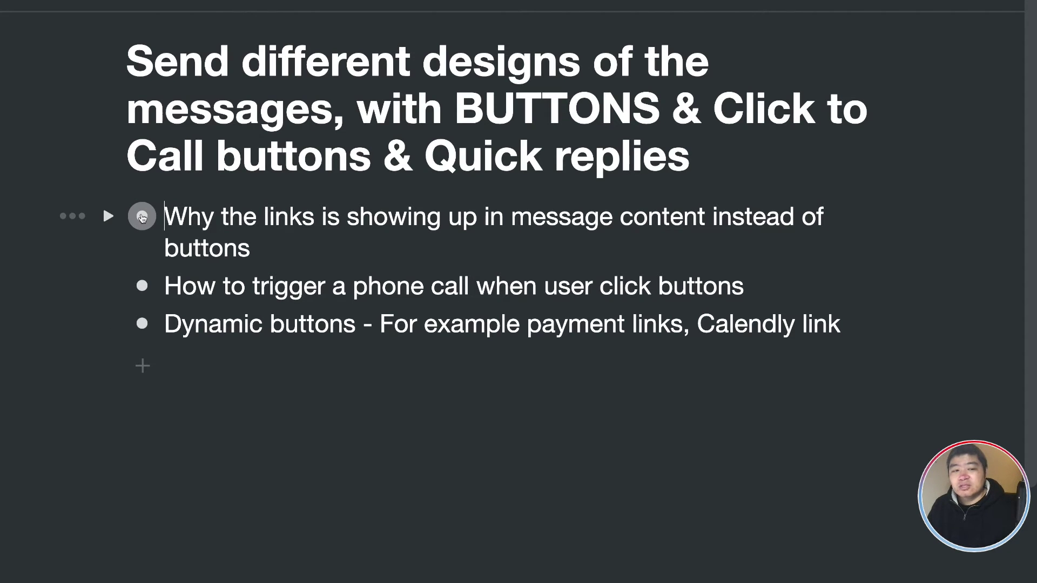
pyautogui.click(142, 217)
pyautogui.scroll(-3, 313, 363)
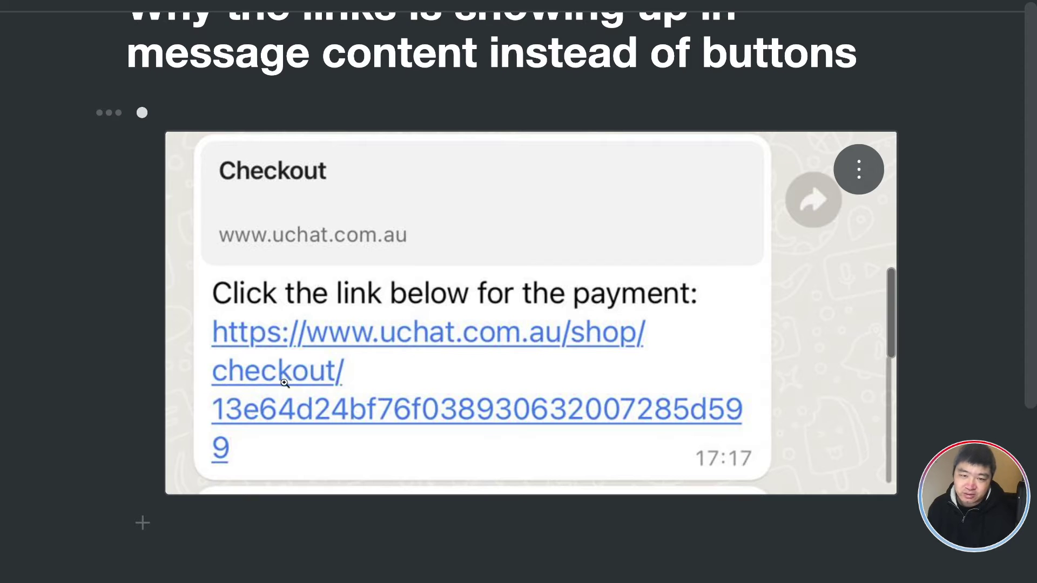
# Return to the parent outline, highlight 'Dynamic buttons', then climb the breadcrumbs to the top-level outline
pyautogui.hotkey('alt', 'Left')
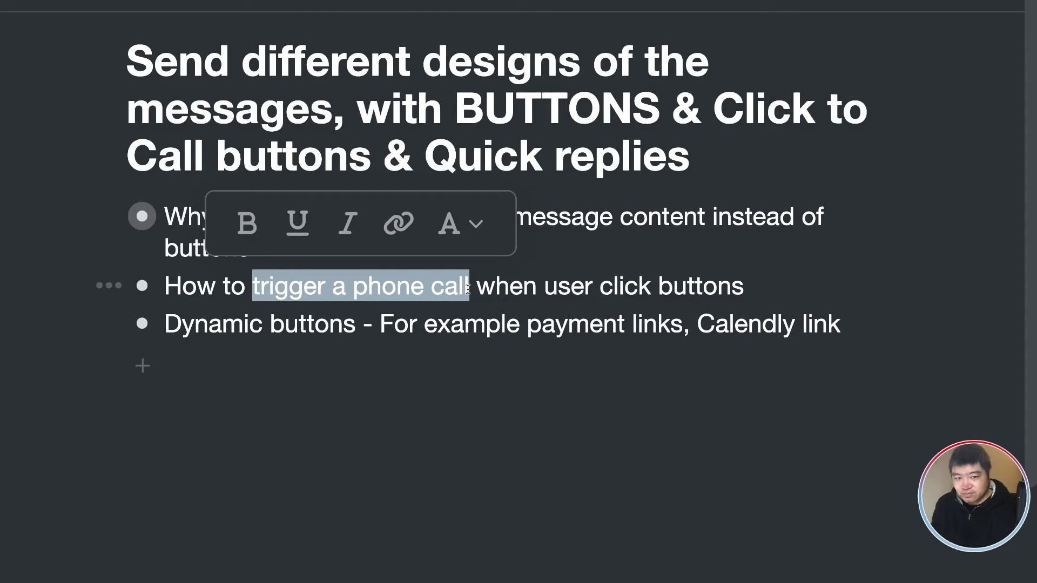
pyautogui.click(358, 324)
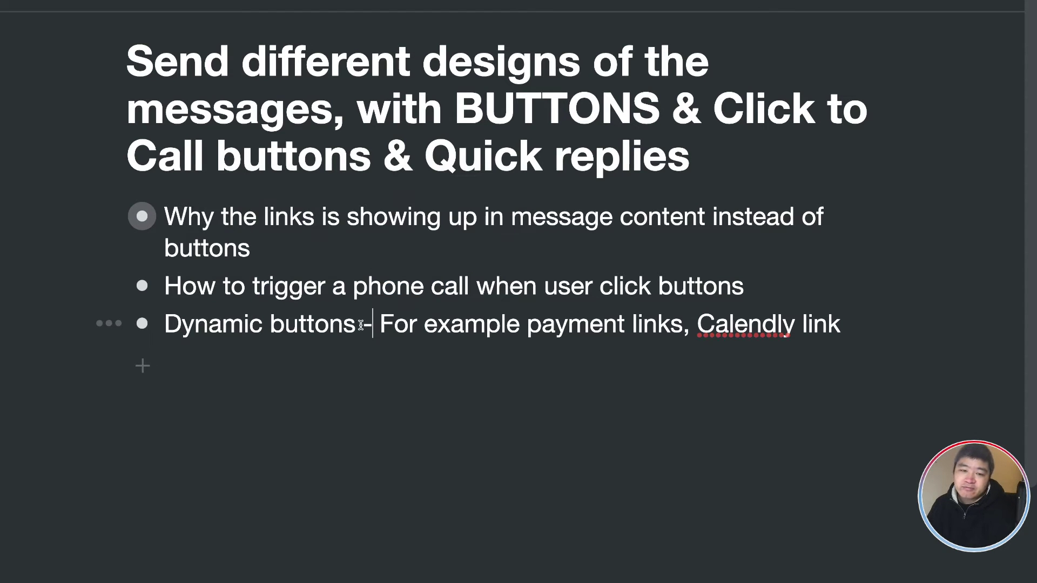
pyautogui.moveTo(358, 324); pyautogui.dragTo(161, 323)
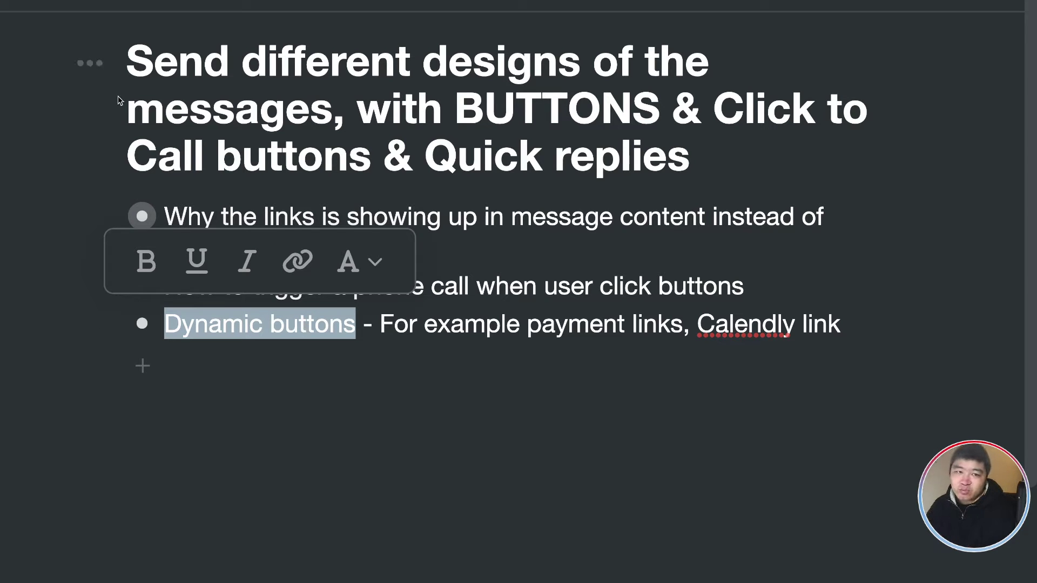
pyautogui.click(110, 10)
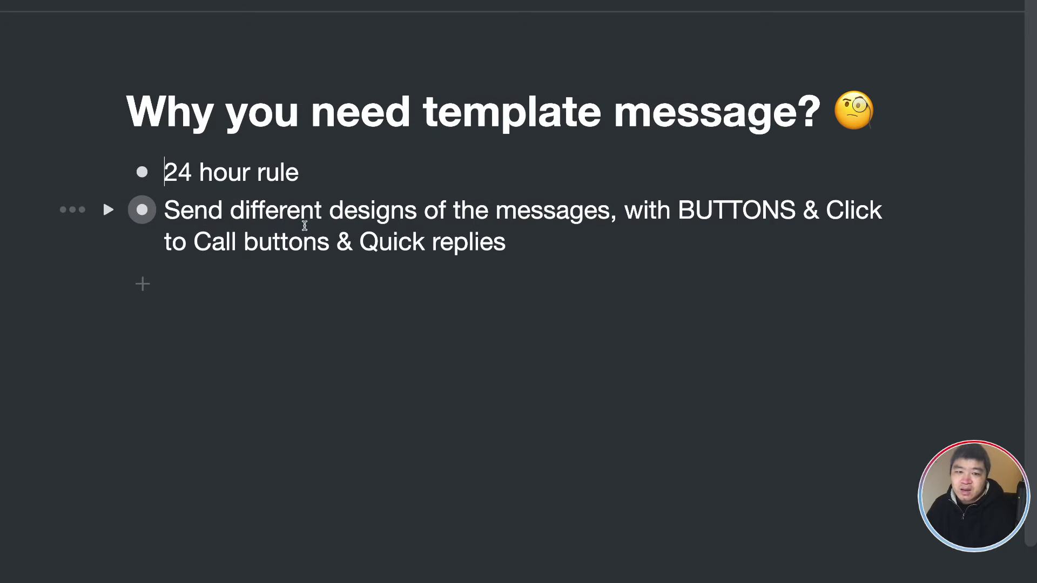
pyautogui.click(110, 2)
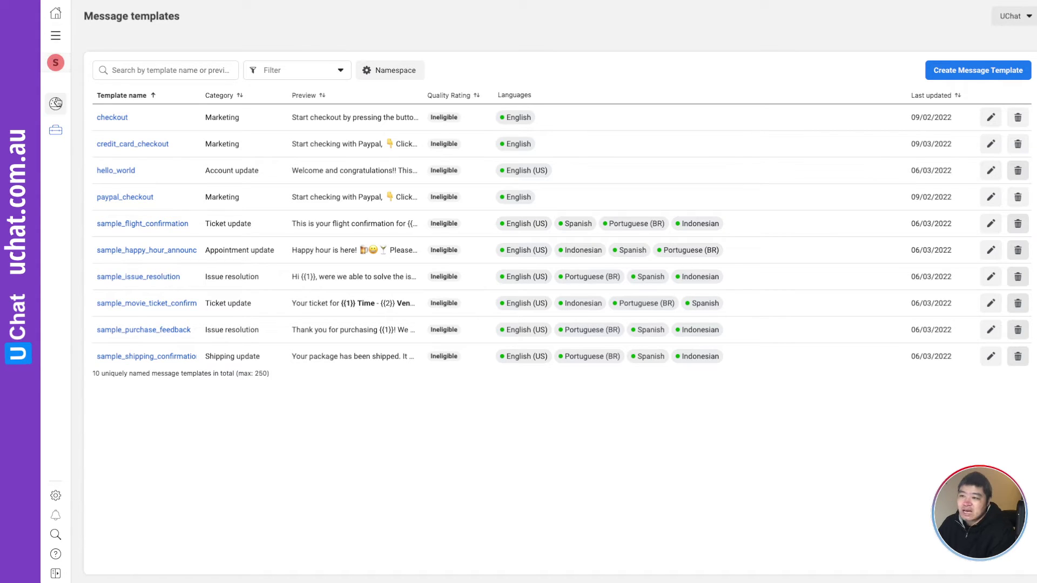
# Start a new template with Create Message Template on the Message templates page
pyautogui.moveTo(56, 103)
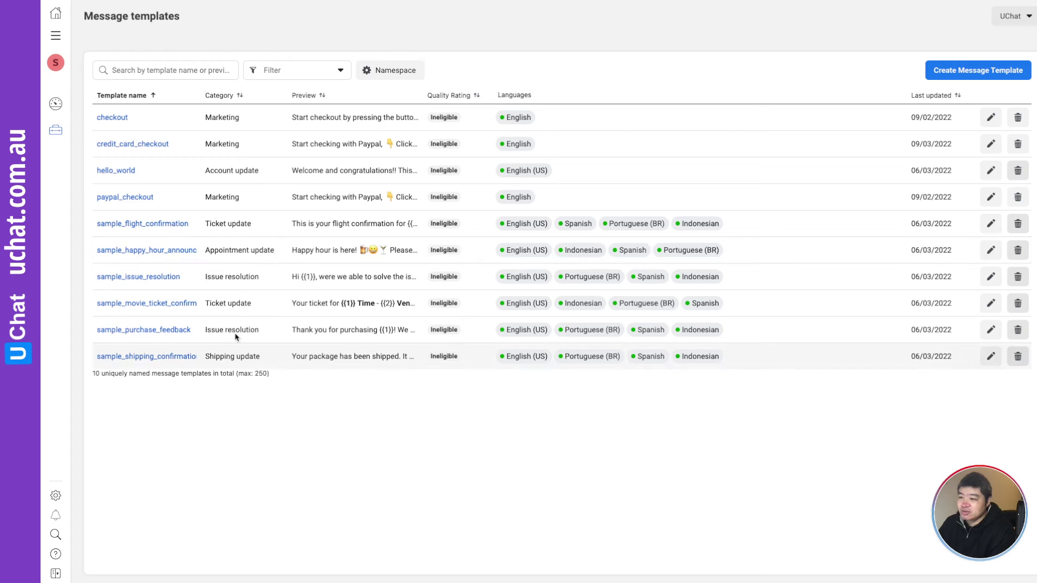
pyautogui.click(972, 72)
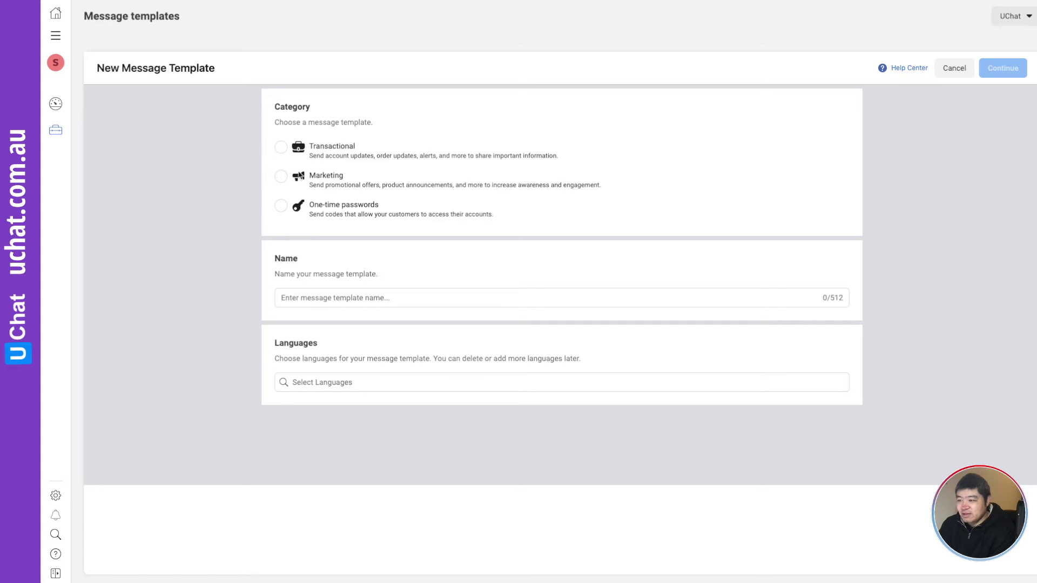
# Choose Marketing, name the template razorpay_checkout, add English as its language, and continue to content
pyautogui.click(277, 178)
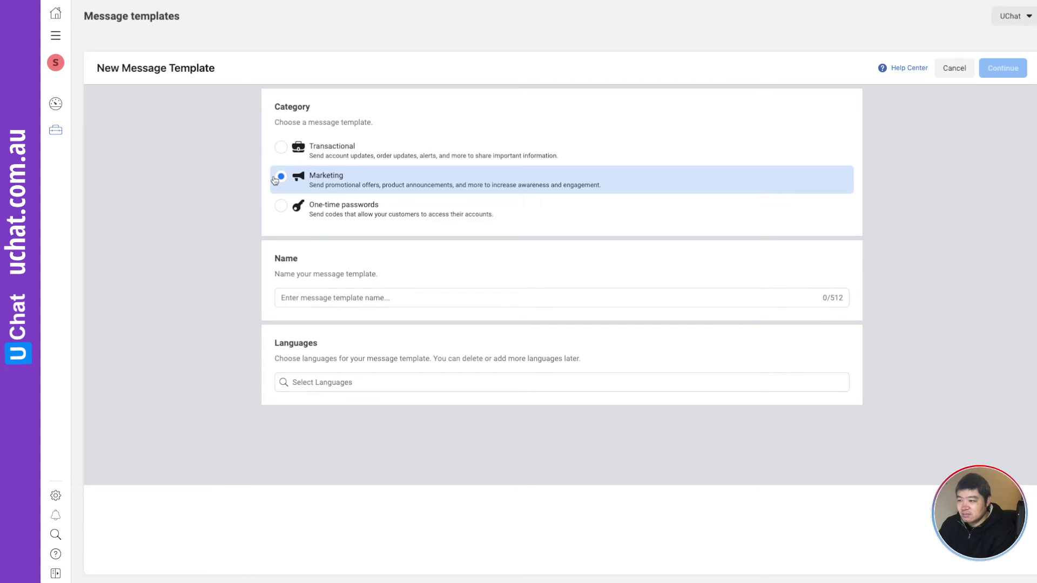
pyautogui.click(311, 298)
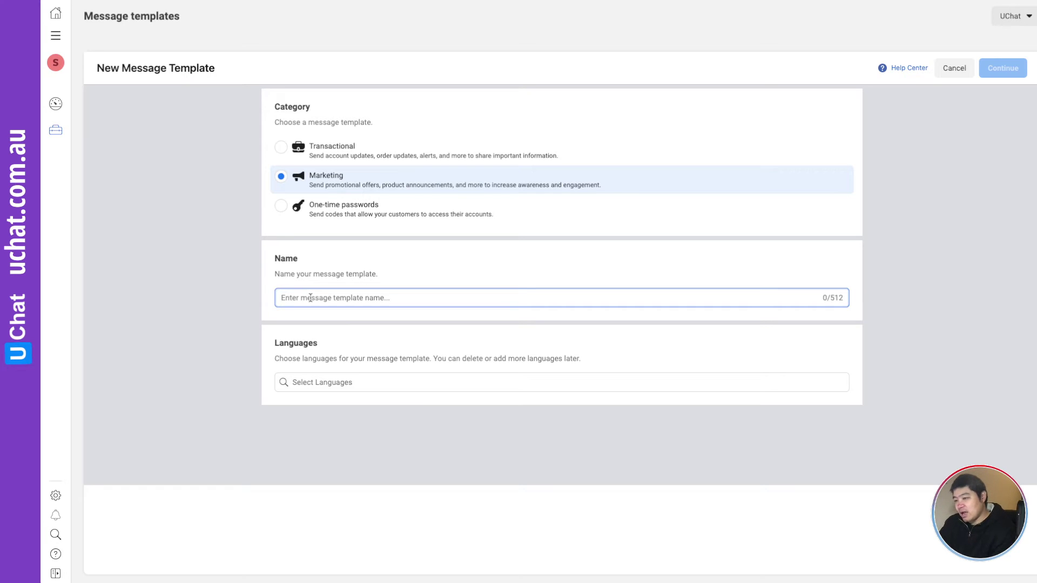
pyautogui.write('razorp')
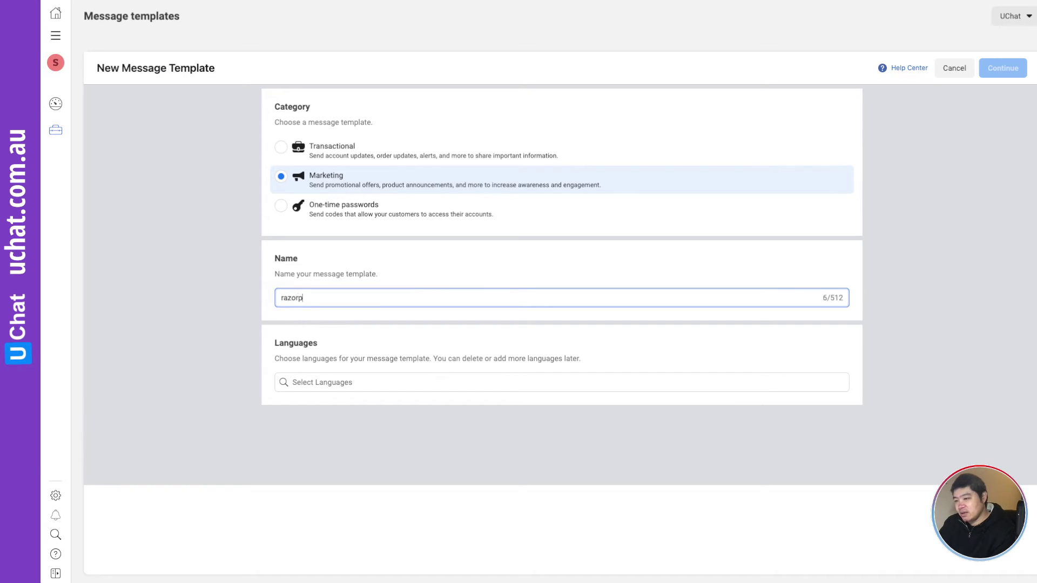
pyautogui.write('ay_checkout')
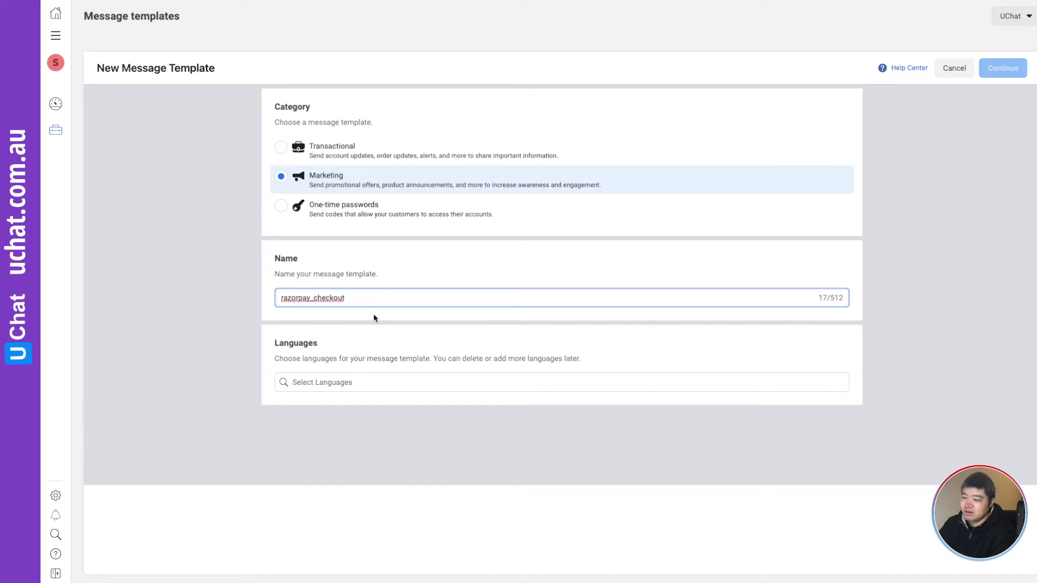
pyautogui.click(335, 381)
pyautogui.write('engligh')
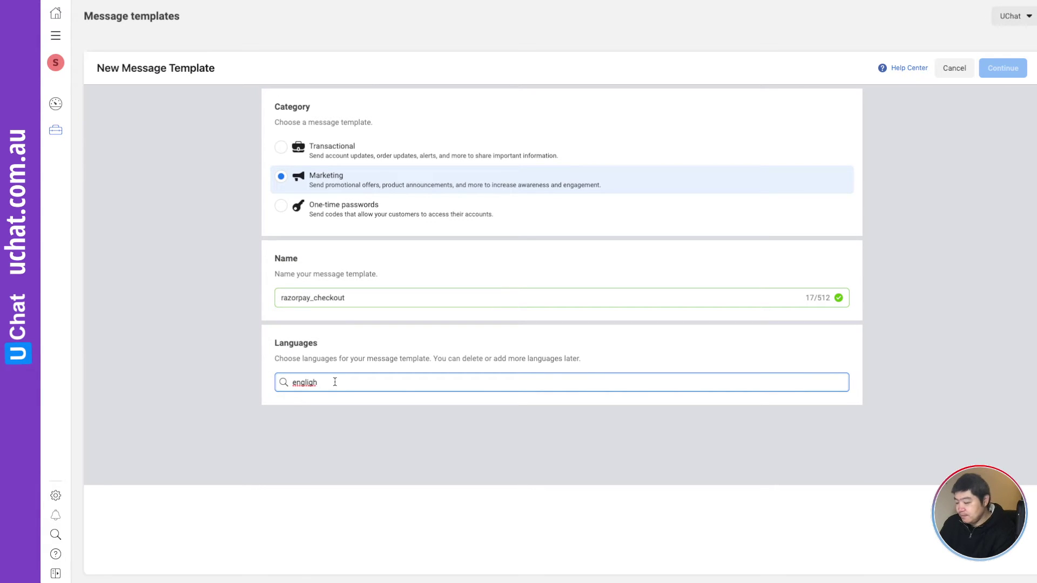
pyautogui.press('BackSpace')
pyautogui.press('BackSpace')
pyautogui.press('BackSpace')
pyautogui.click(323, 407)
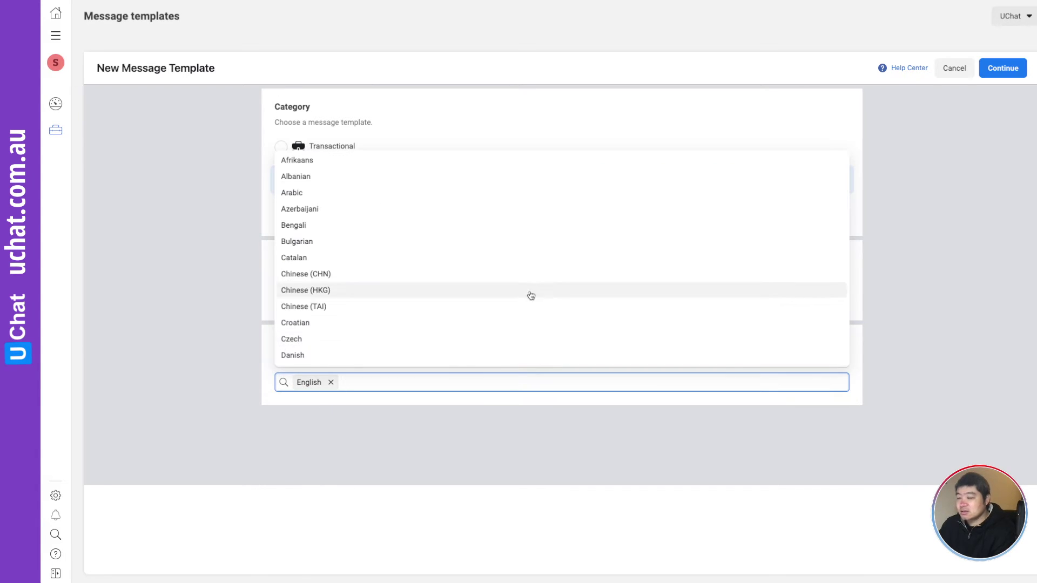
pyautogui.click(912, 280)
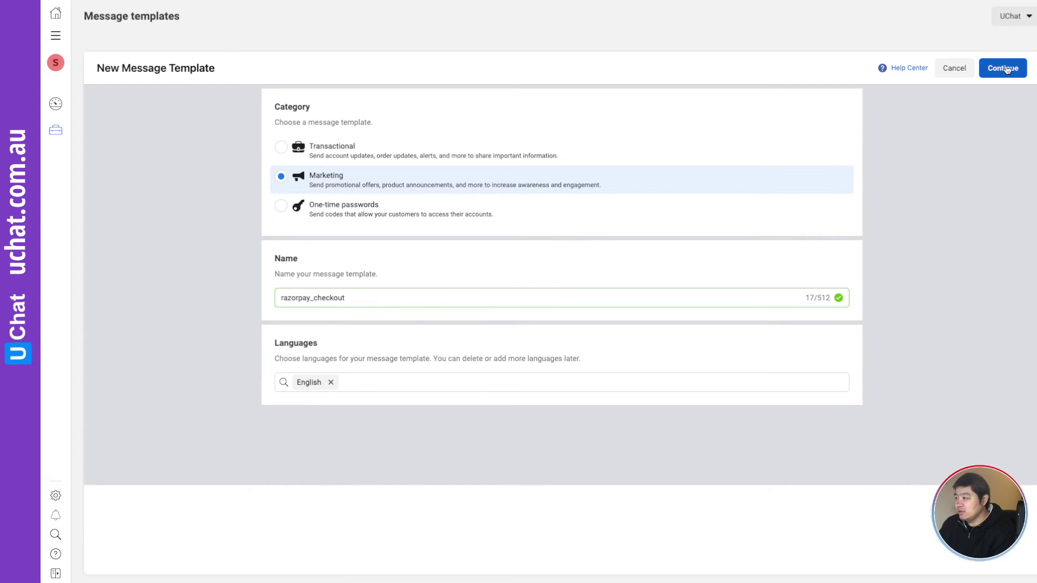
pyautogui.click(1006, 73)
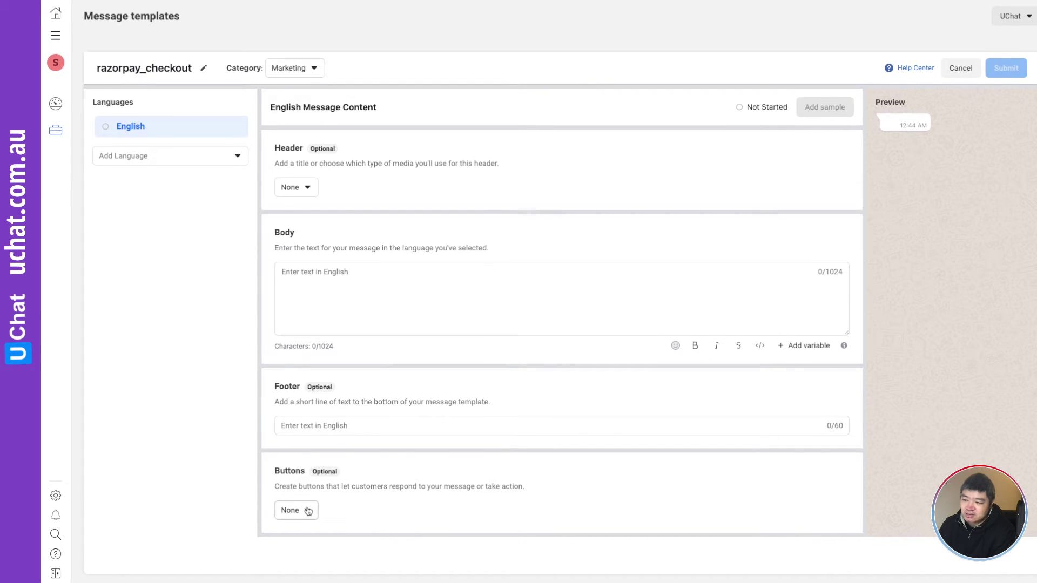
pyautogui.click(308, 512)
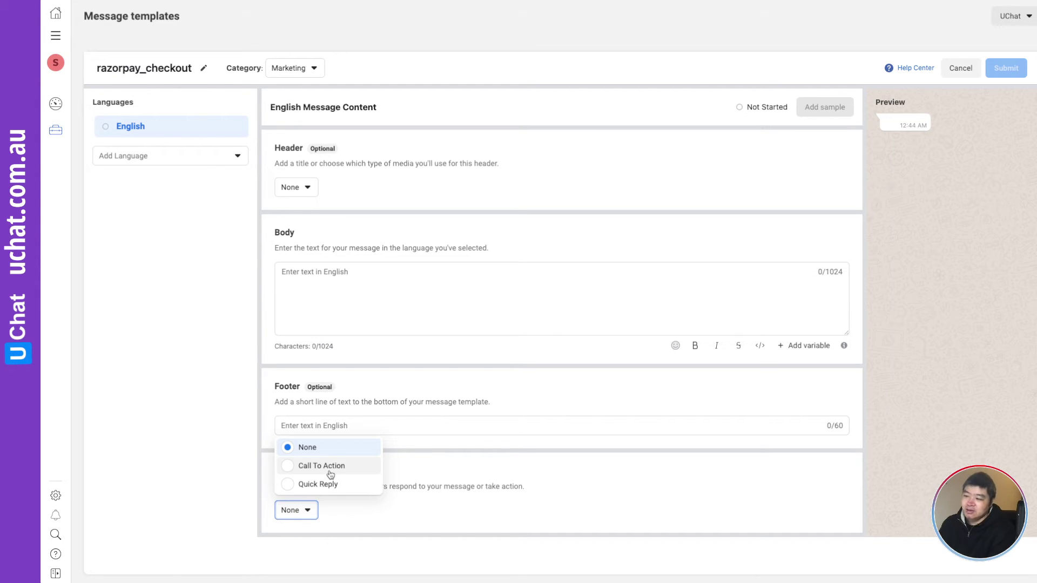
pyautogui.click(293, 187)
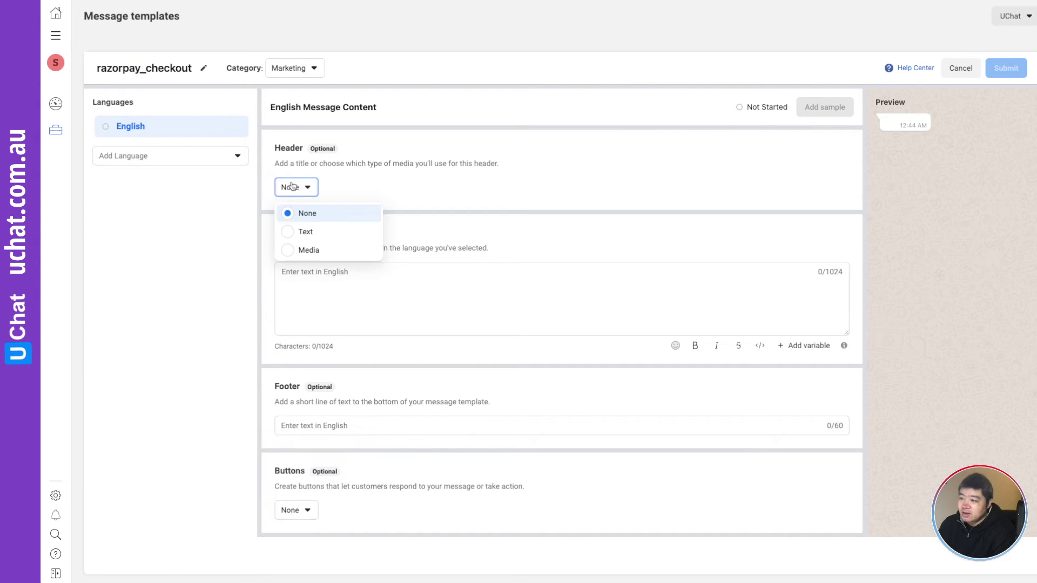
pyautogui.click(304, 231)
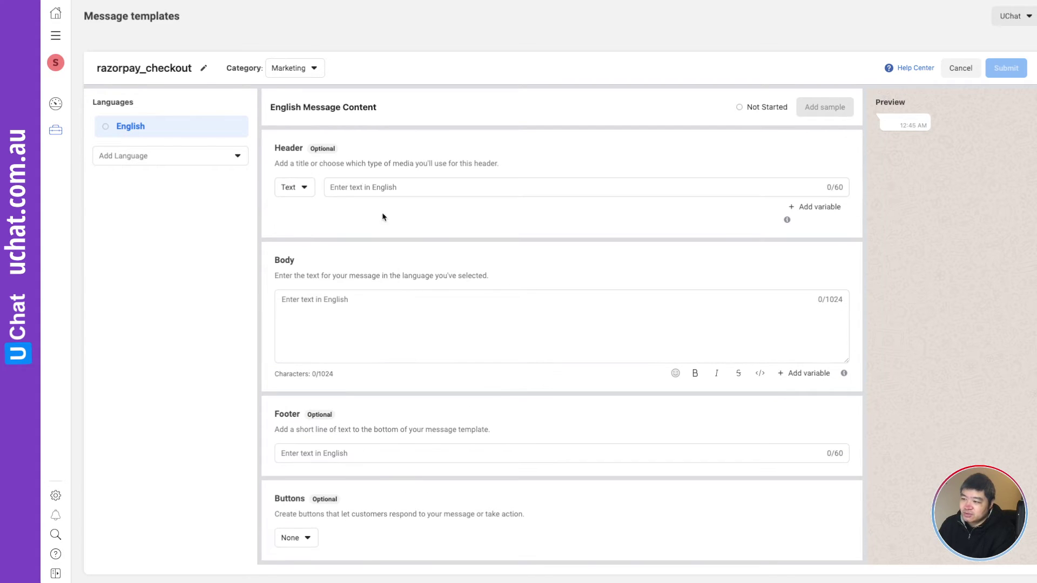
pyautogui.click(297, 189)
pyautogui.click(308, 251)
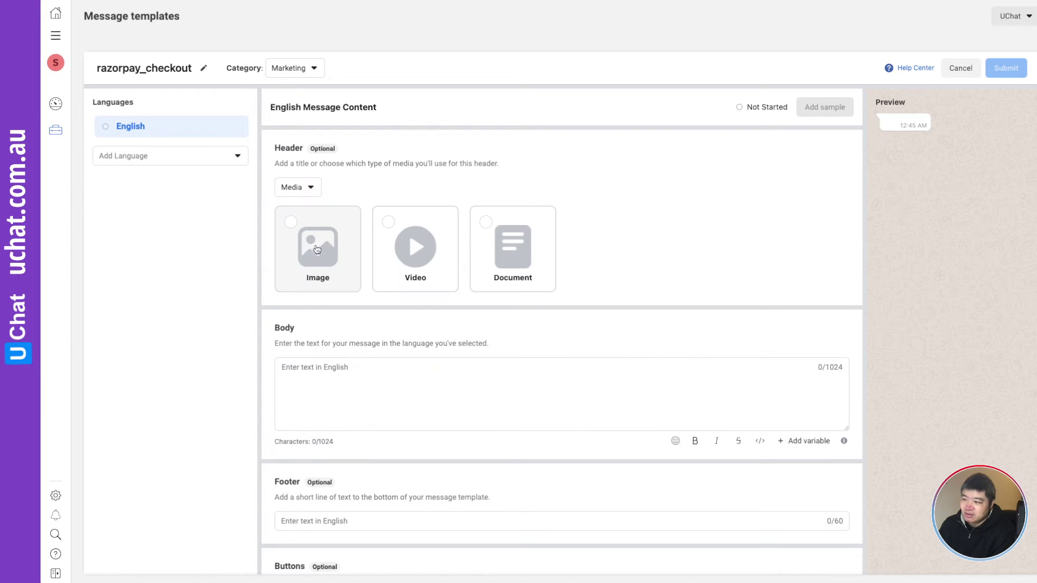
pyautogui.click(302, 241)
pyautogui.click(417, 248)
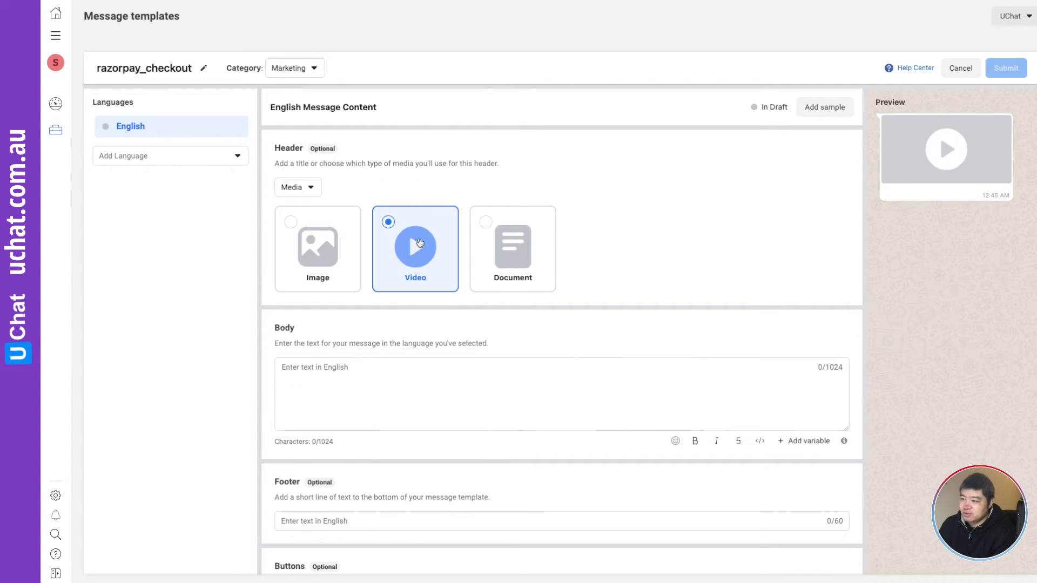
pyautogui.click(529, 242)
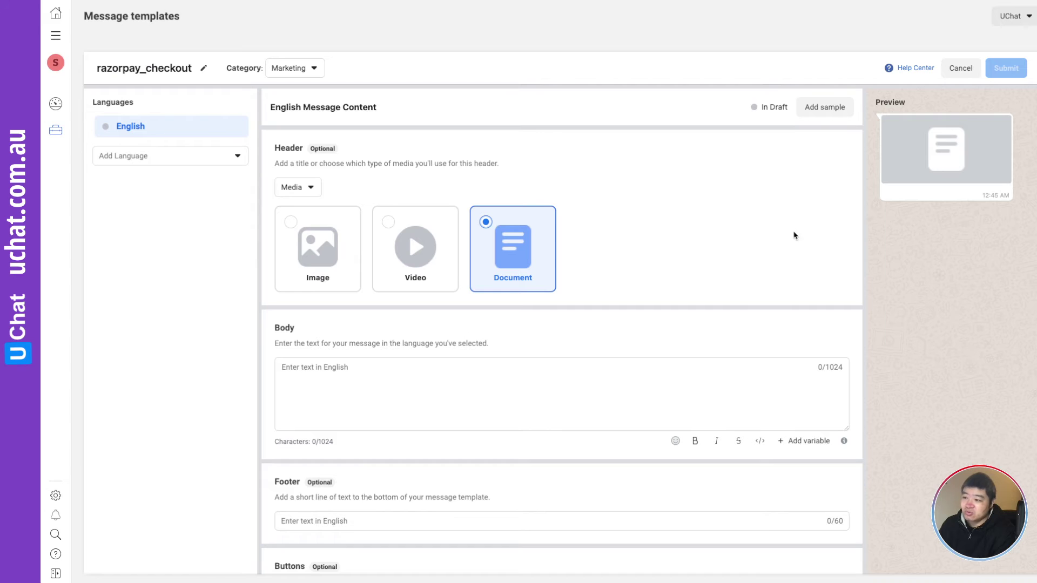
pyautogui.click(305, 194)
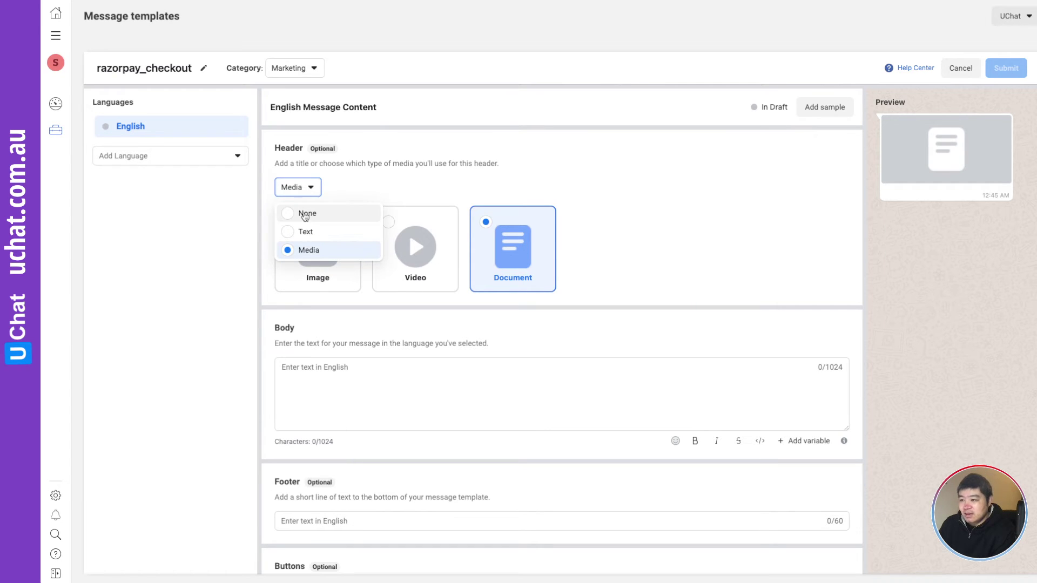
pyautogui.click(306, 215)
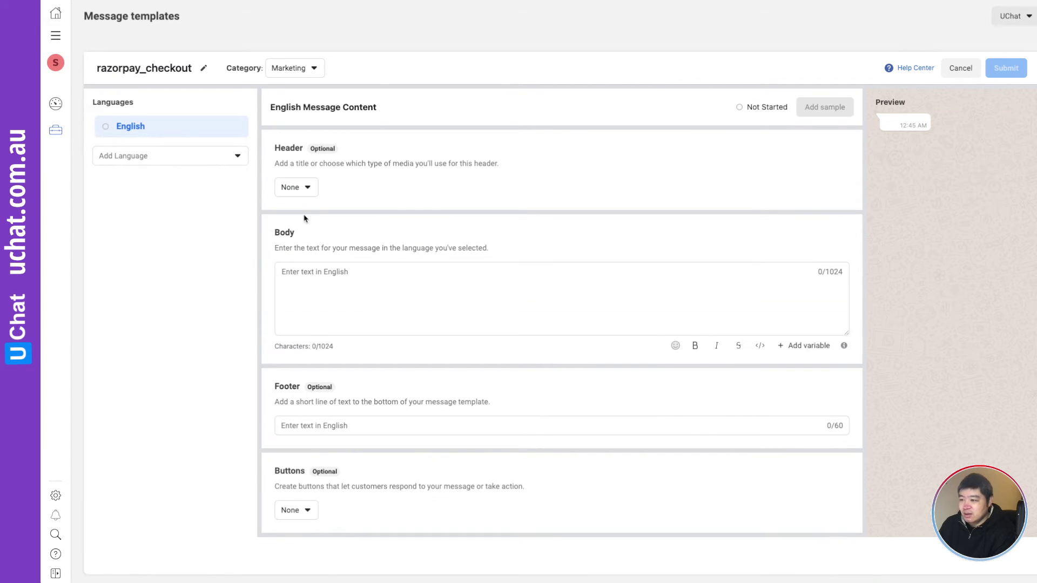
pyautogui.click(317, 284)
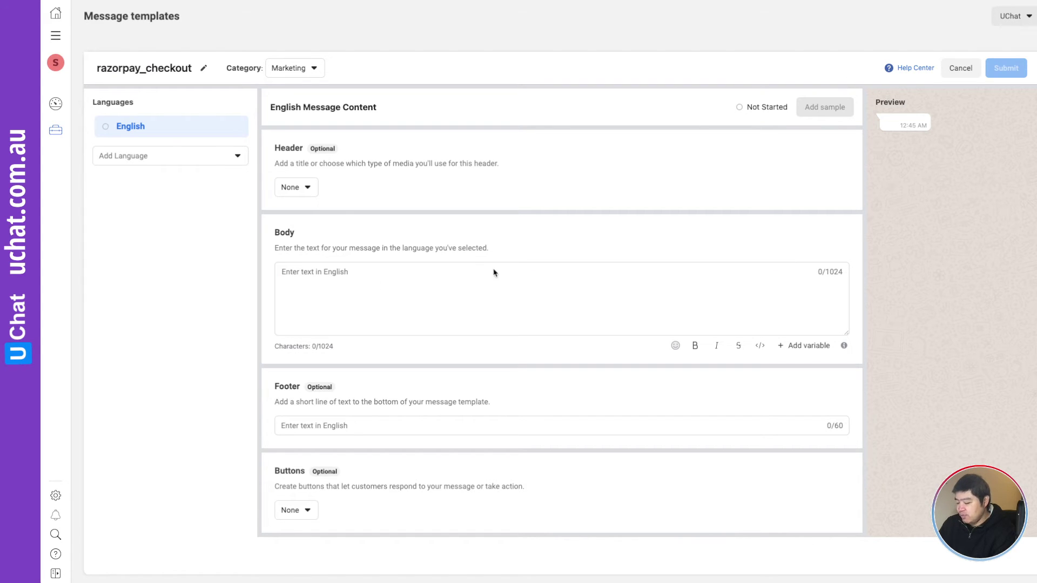
pyautogui.click(324, 274)
pyautogui.write("Start checking with Paypal, 👇 Click the link below  P.S: UChat also support you to checkout with local payment gateways, like:  👉 RazorPay 👉 BillPlz 👉PayStack . . All in the format of Mini apps!  Now, Let's start the checkout 👇")
pyautogui.scroll(3, 357, 292)
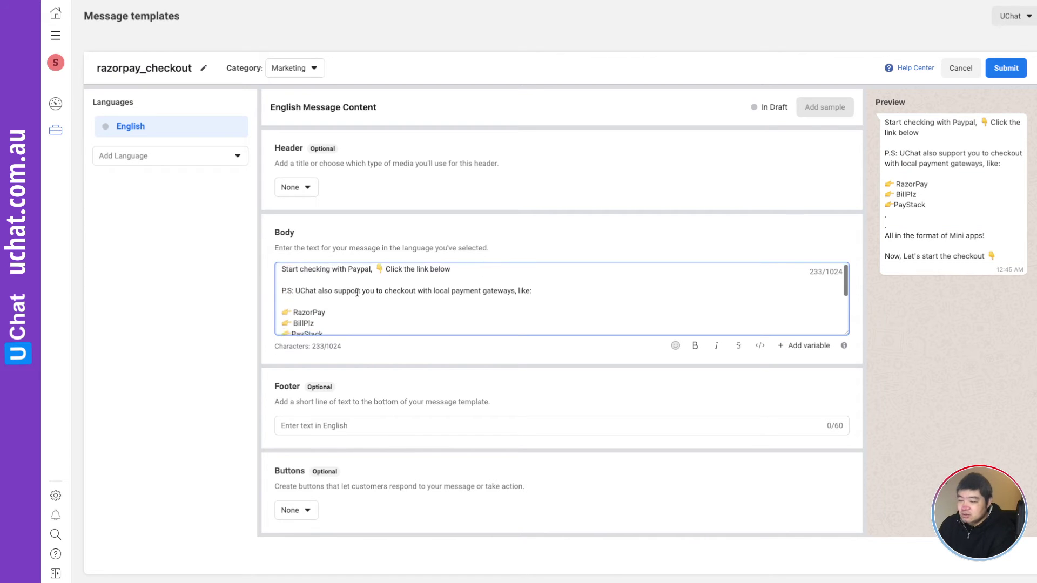
pyautogui.click(373, 271)
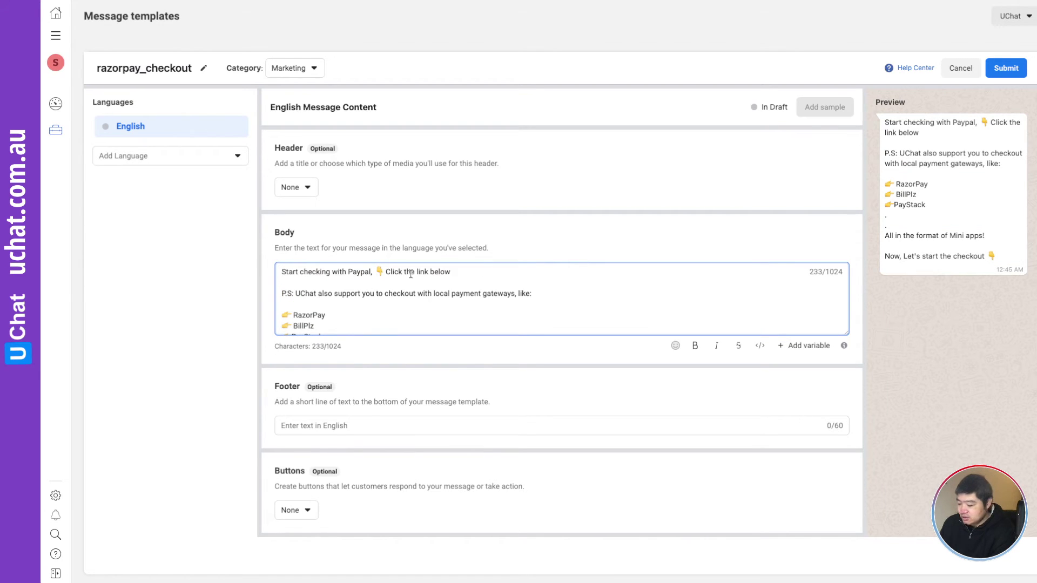
pyautogui.press('BackSpace')
pyautogui.press('BackSpace')
pyautogui.press('BackSpace')
pyautogui.press('BackSpace')
pyautogui.press('BackSpace')
pyautogui.press('BackSpace')
pyautogui.write('RazorPay')
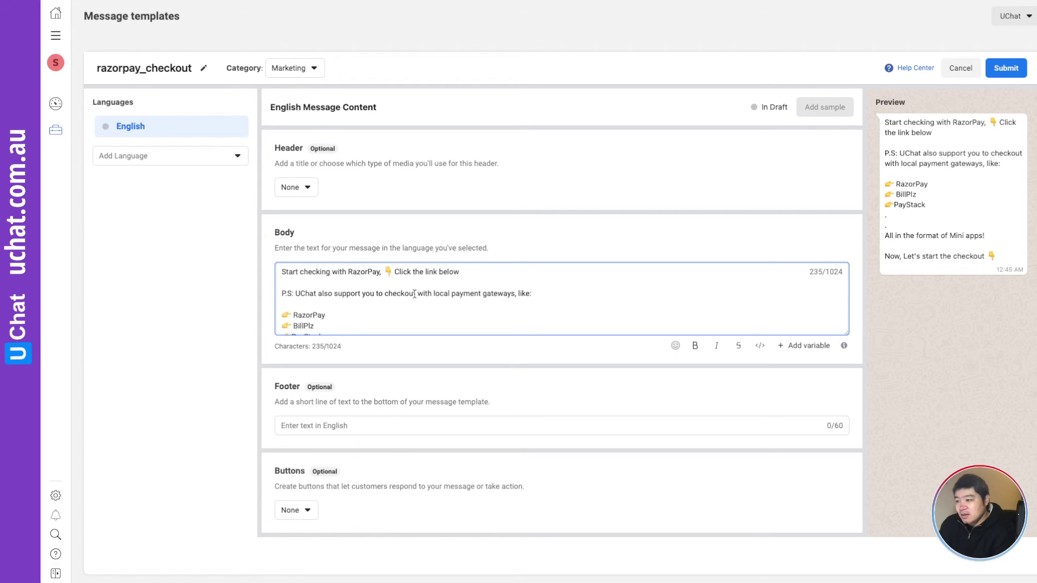
pyautogui.scroll(-3, 414, 294)
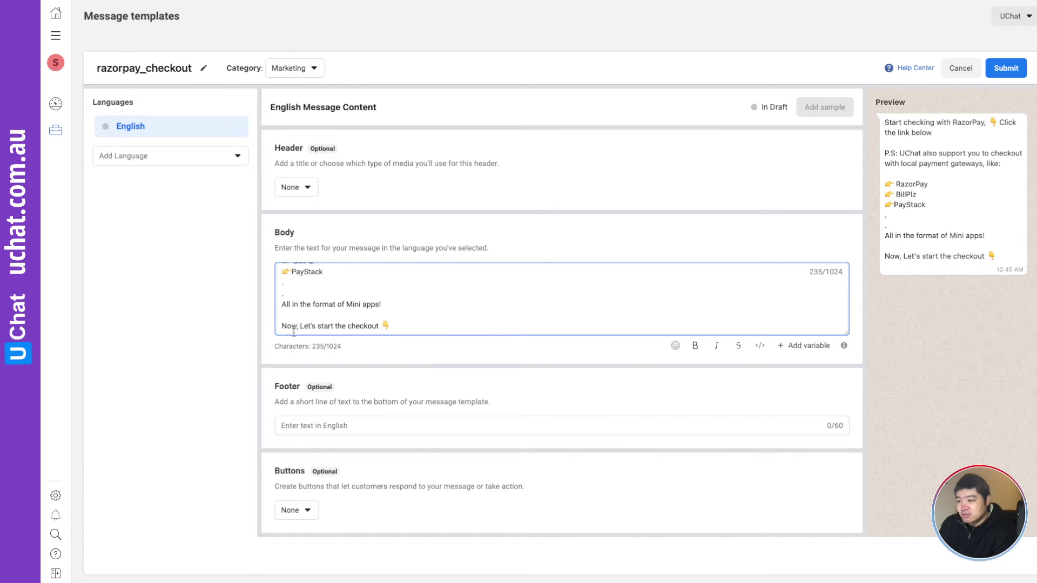
pyautogui.click(337, 426)
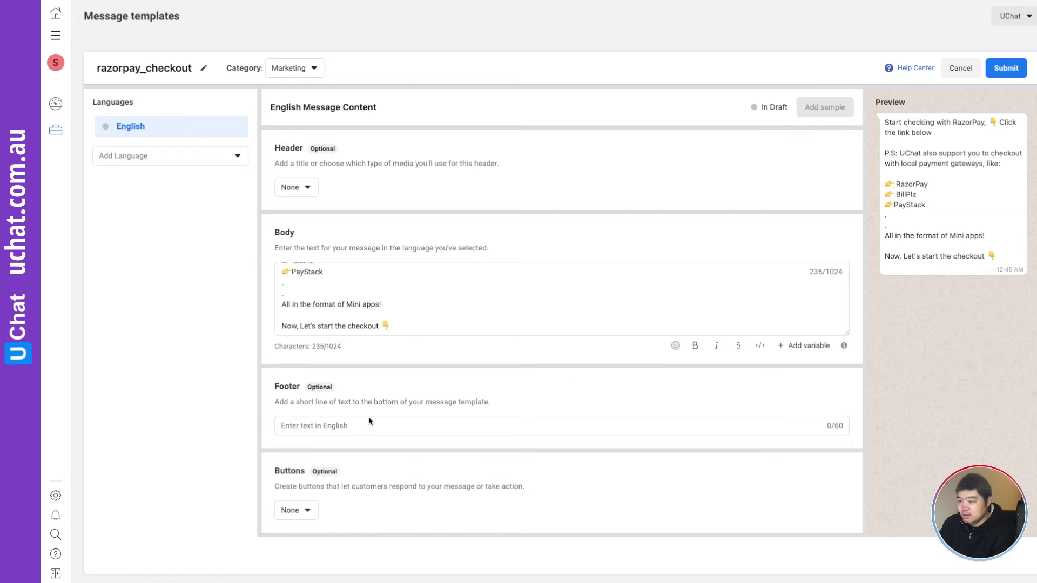
pyautogui.click(340, 426)
pyautogui.write('Build native & smooth checkout experience with UChat.au')
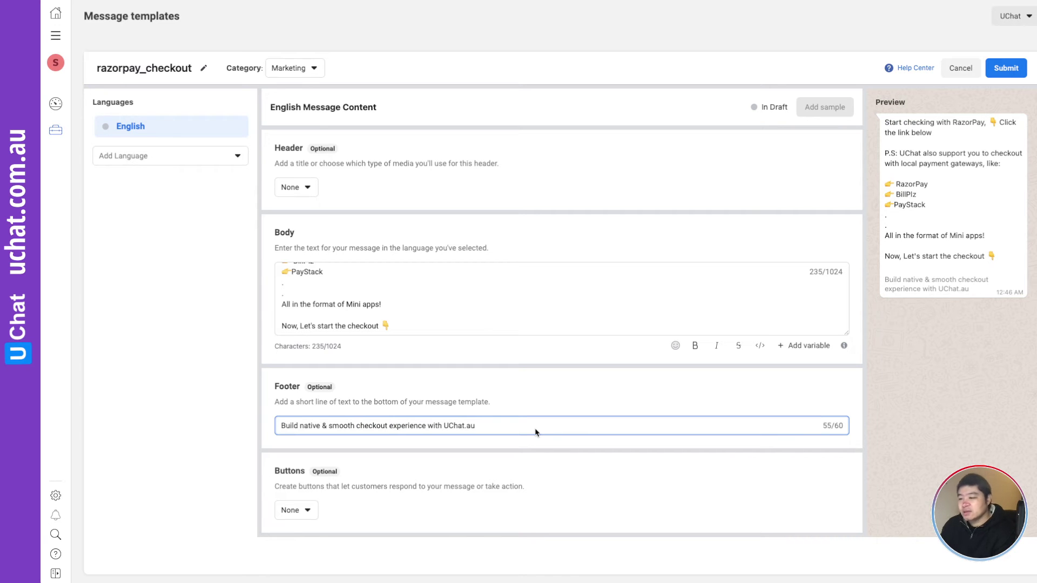
# Add a Call To Action button whose action type is Visit Website
pyautogui.click(290, 512)
pyautogui.click(319, 467)
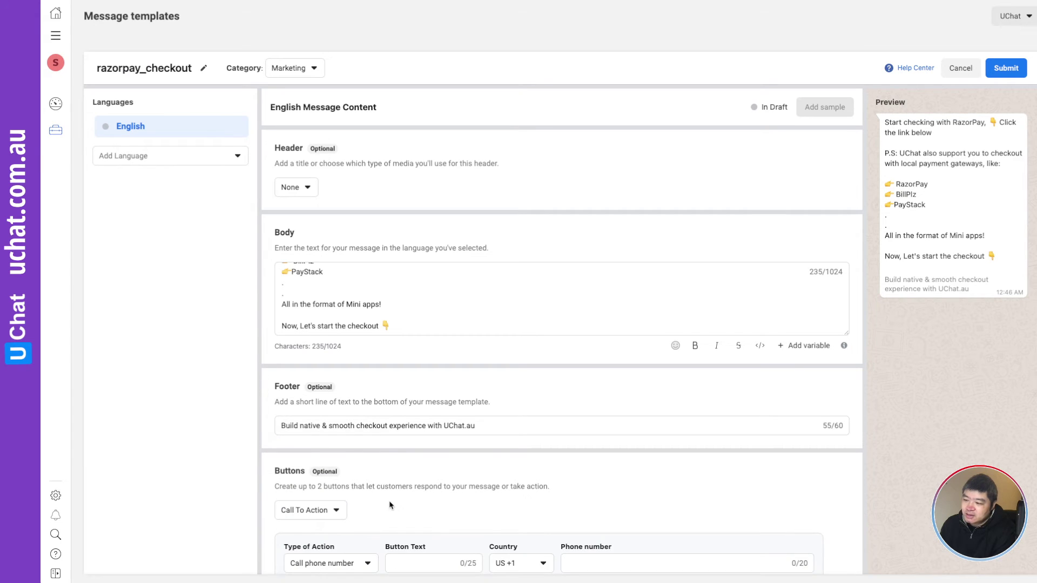
pyautogui.scroll(-1, 392, 506)
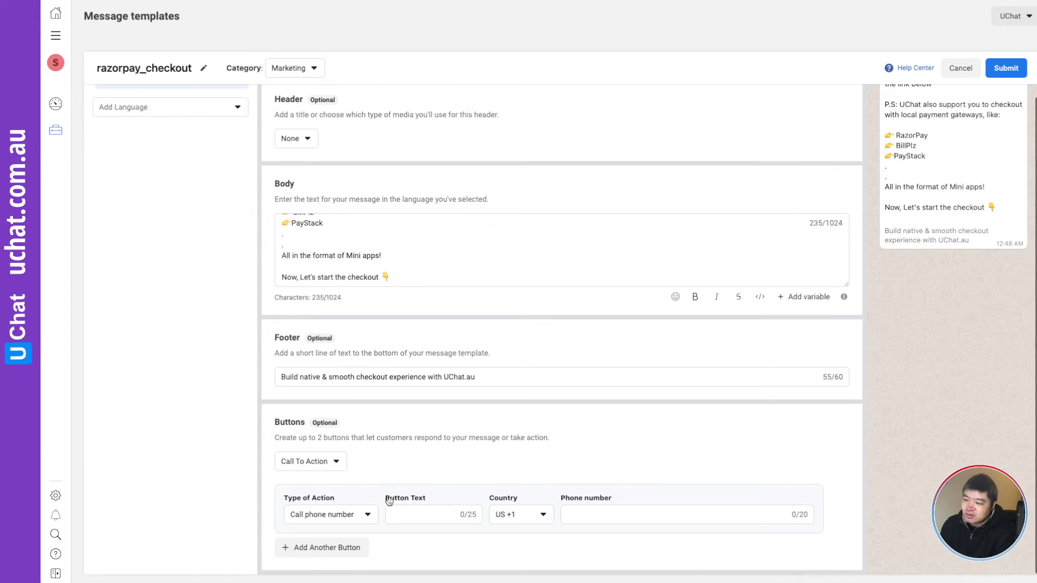
pyautogui.click(346, 518)
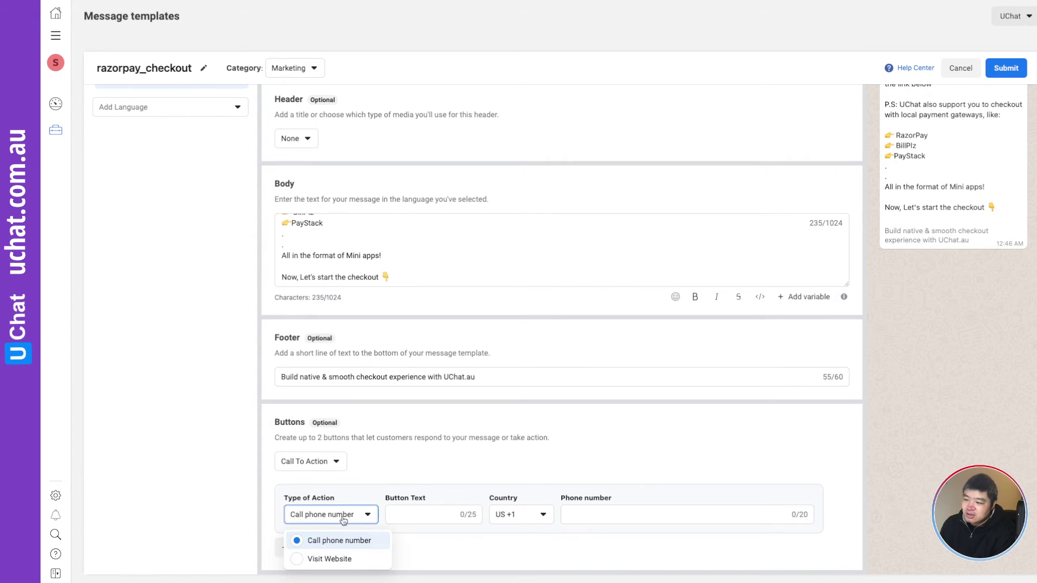
pyautogui.click(341, 560)
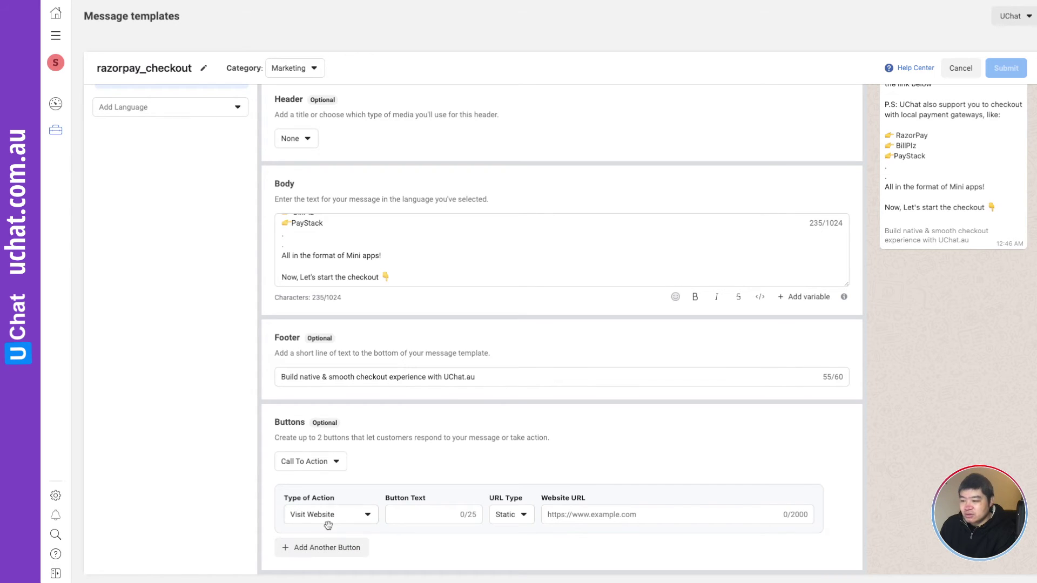
# Label the button 'Checkout with RazorPay' and set its URL type to Dynamic
pyautogui.click(397, 516)
pyautogui.write('Check')
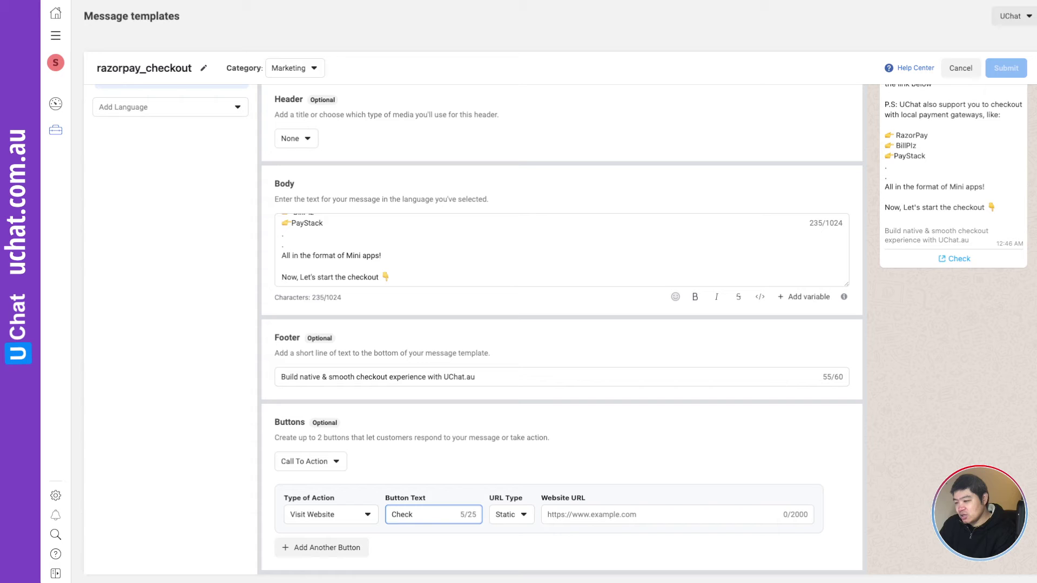
pyautogui.write('out with Ra')
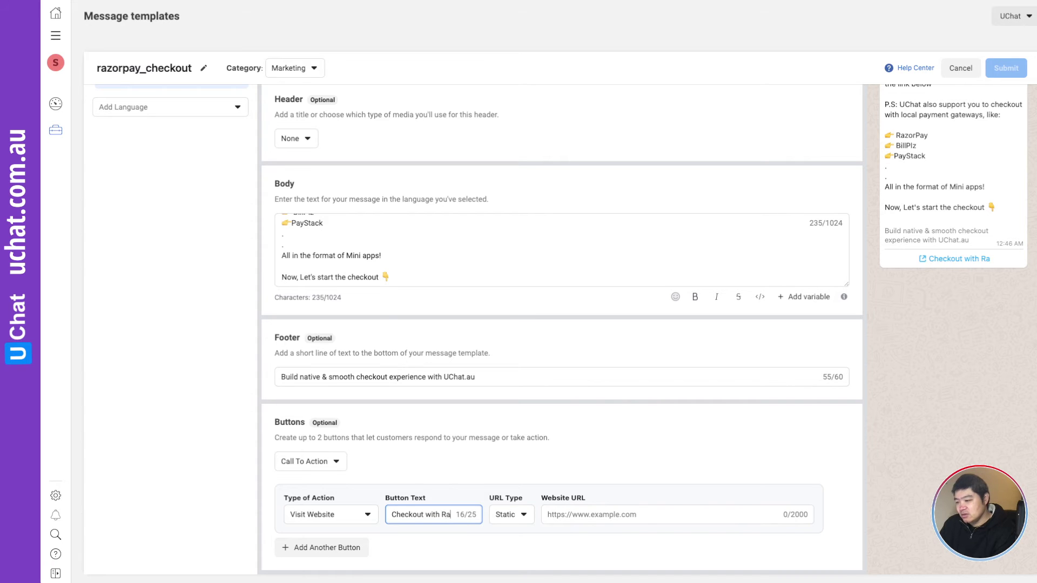
pyautogui.write('zorpay')
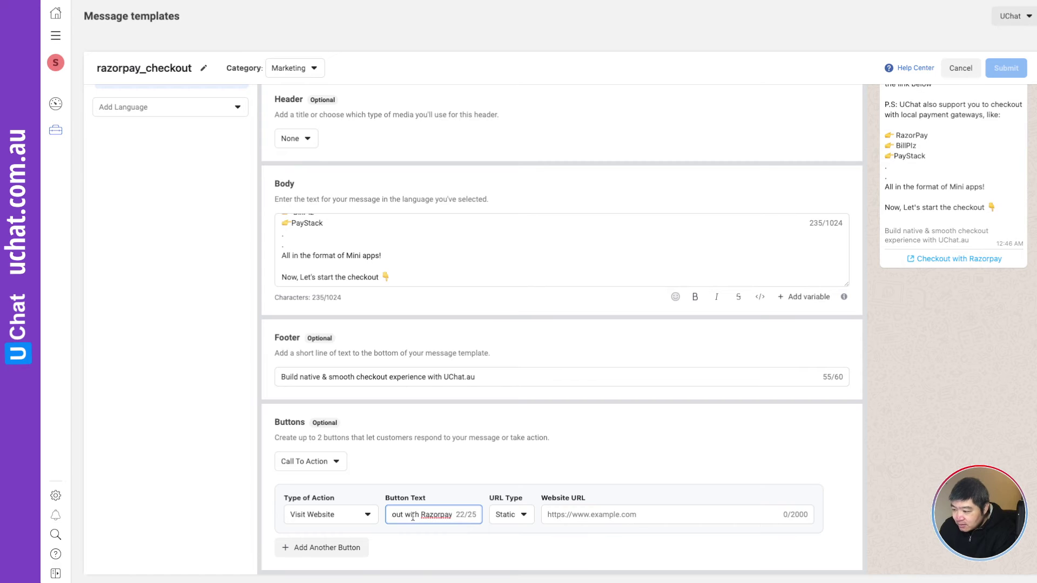
pyautogui.click(443, 514)
pyautogui.press('BackSpace')
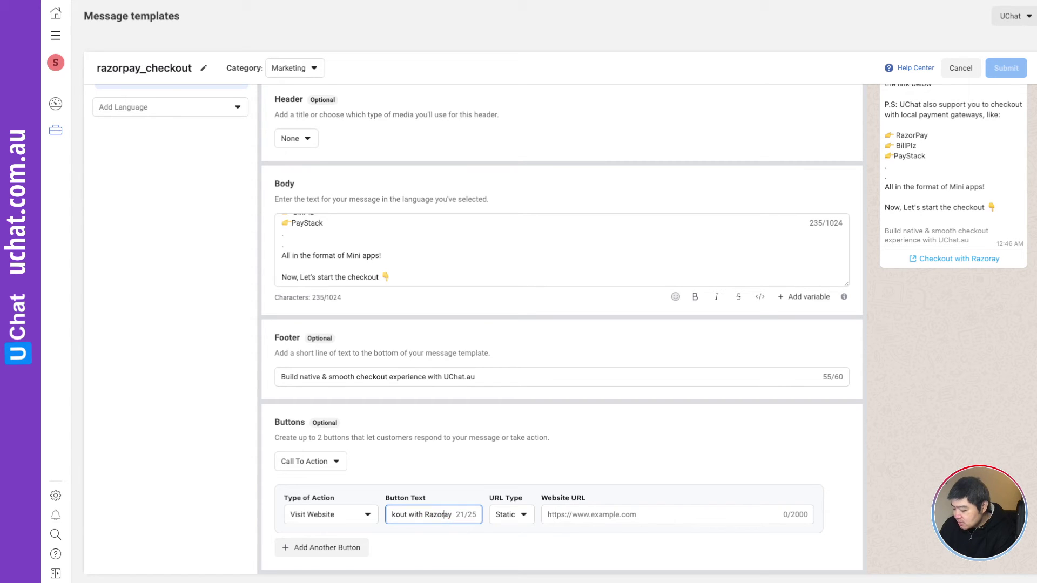
pyautogui.write('P')
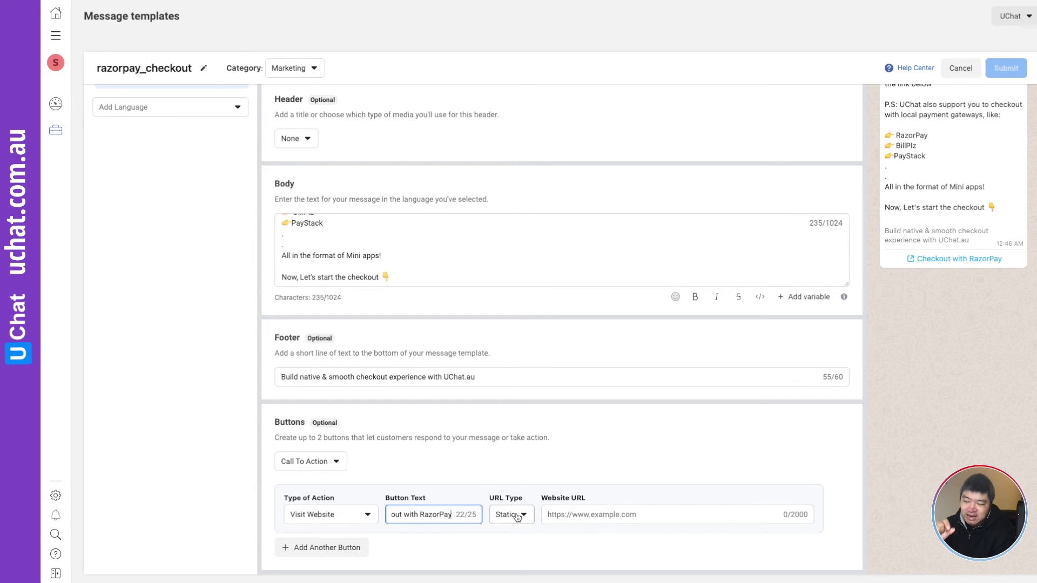
pyautogui.click(517, 515)
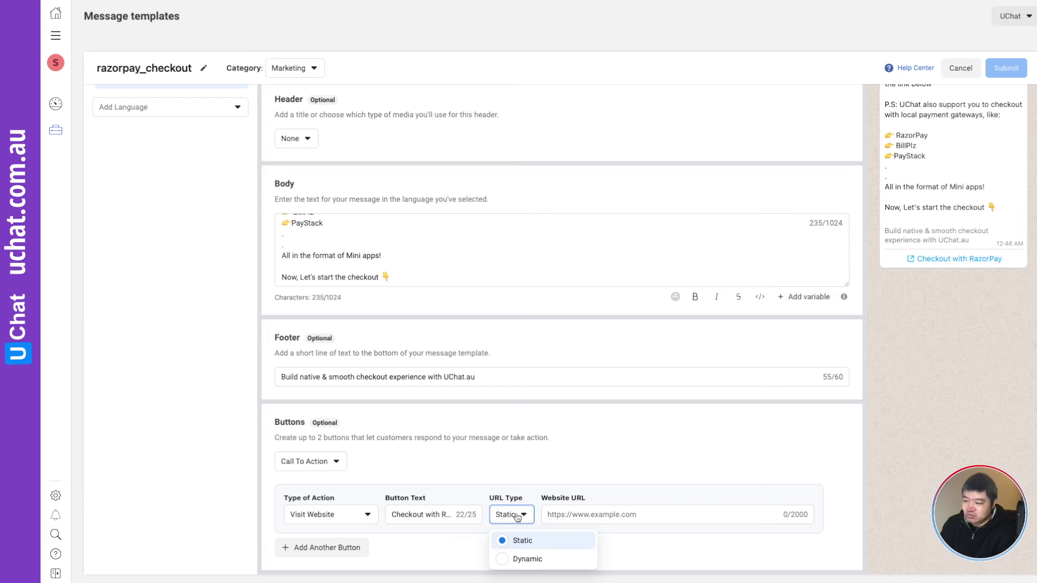
pyautogui.click(520, 561)
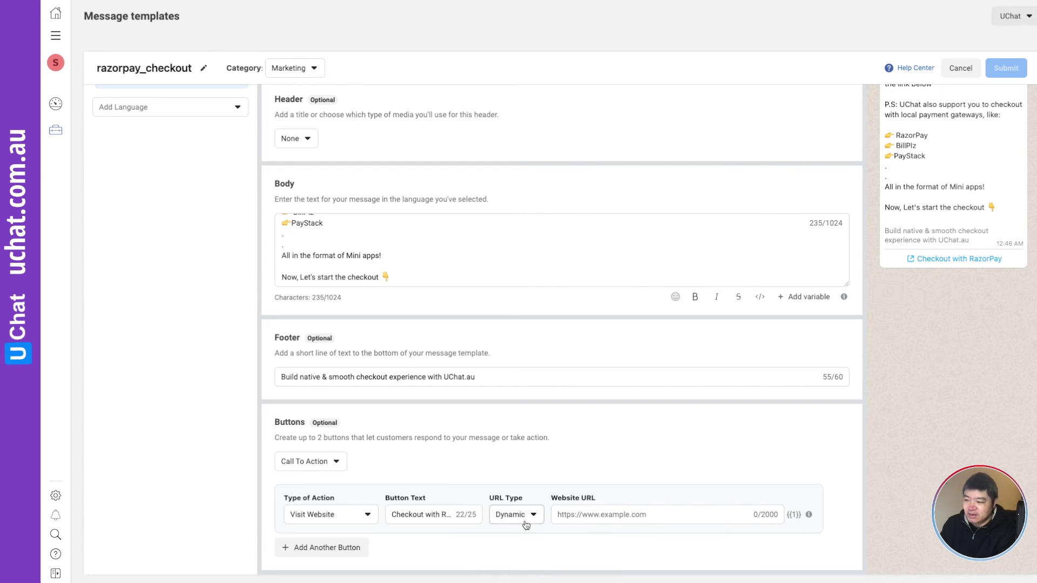
pyautogui.click(571, 514)
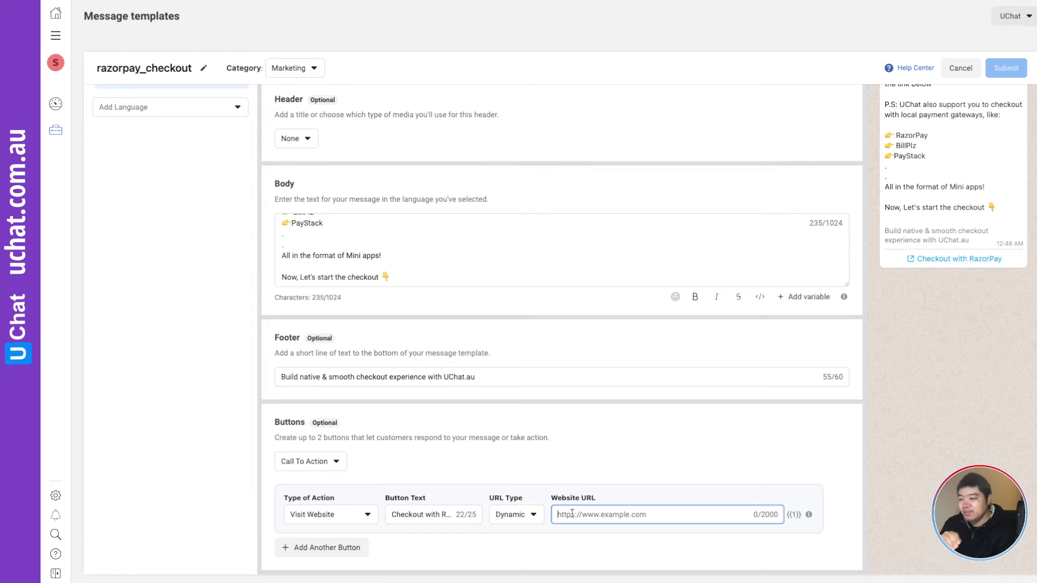
pyautogui.press('super+Tab')
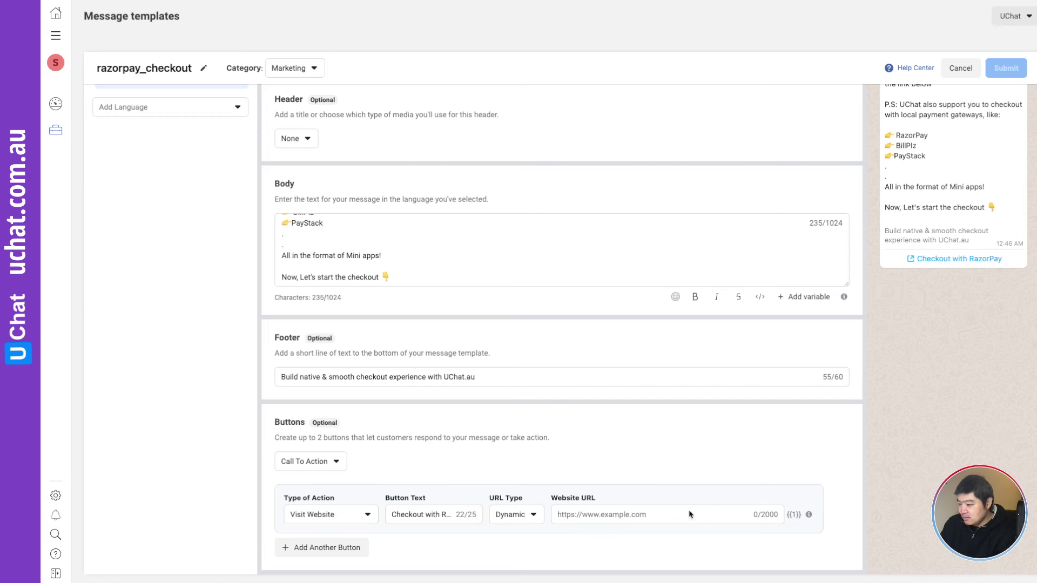
pyautogui.click(603, 519)
pyautogui.write('https://www.uchat.com.au/shop/checkout/')
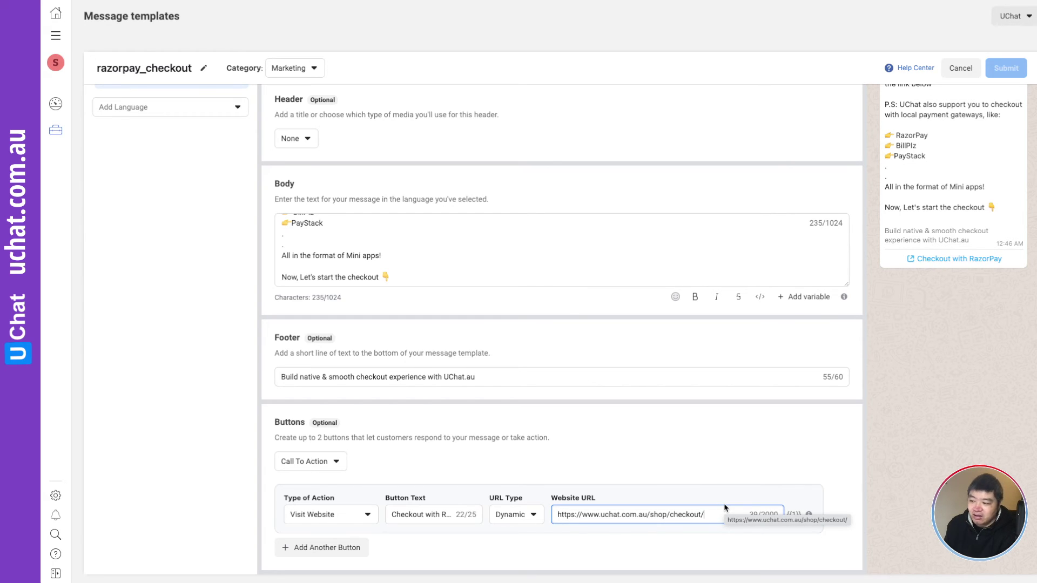
pyautogui.click(712, 493)
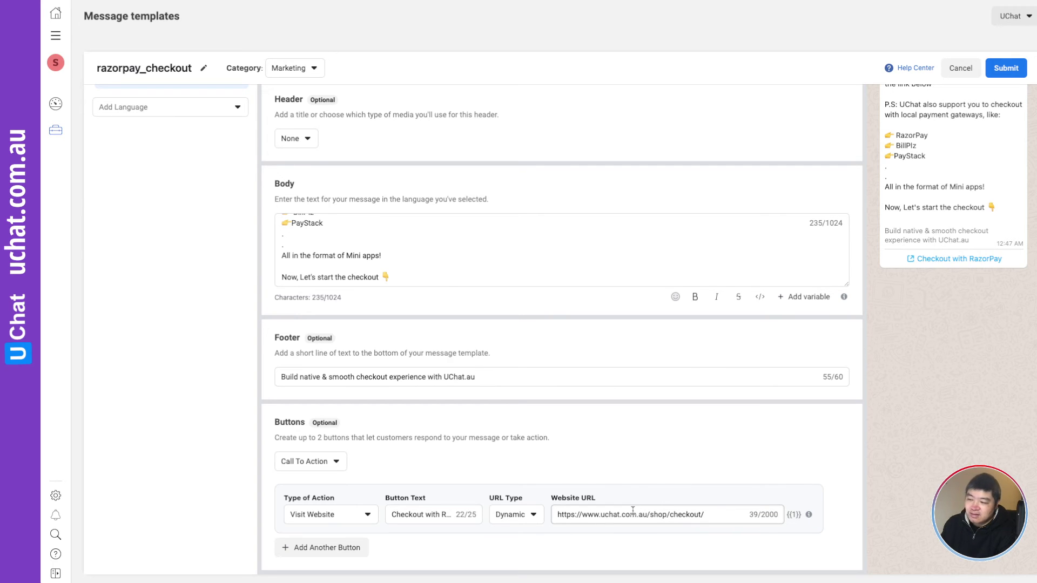
pyautogui.click(525, 516)
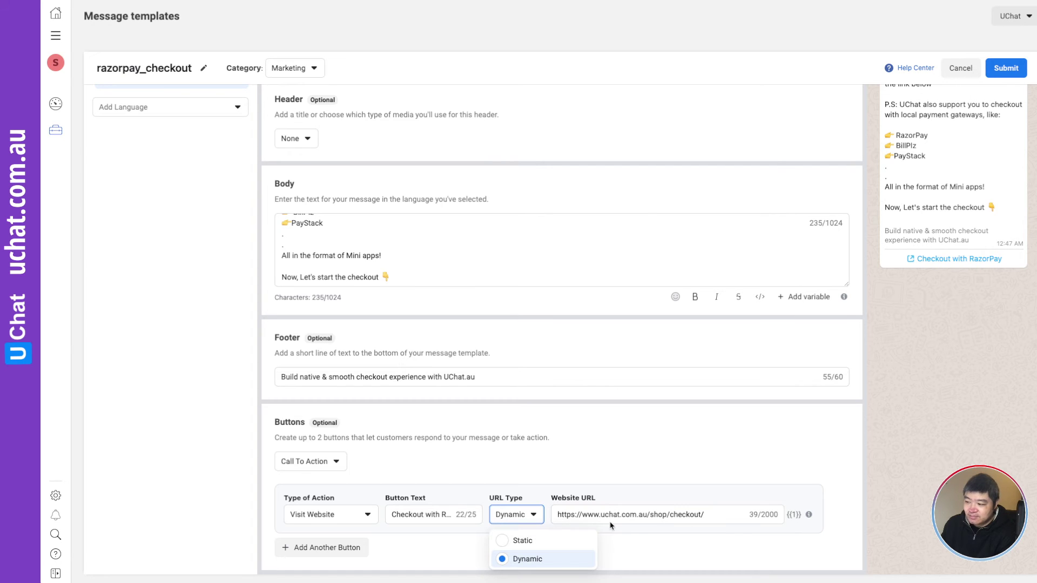
pyautogui.click(669, 513)
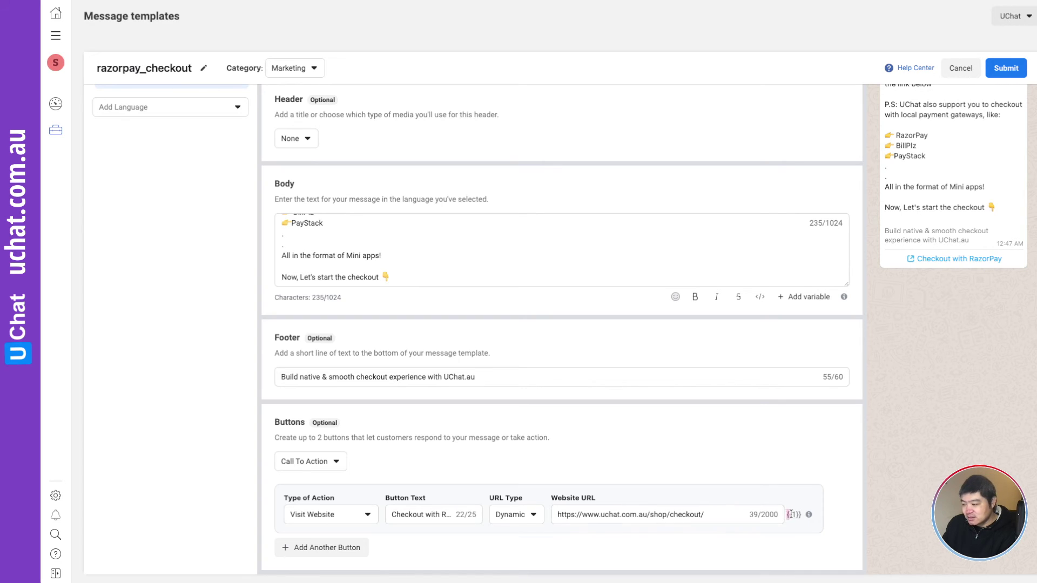
pyautogui.moveTo(789, 514); pyautogui.dragTo(798, 514)
pyautogui.click(702, 514)
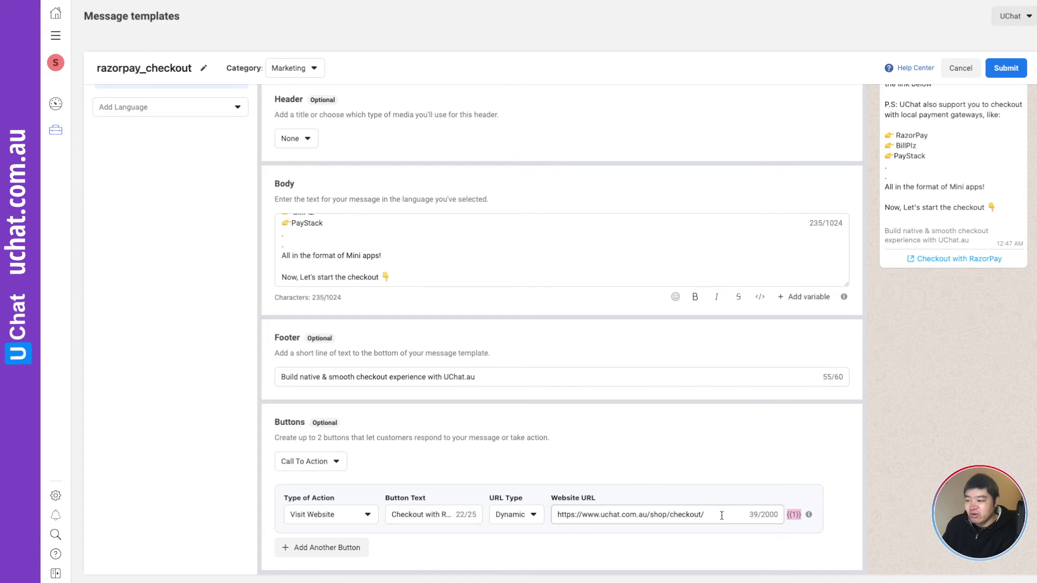
pyautogui.click(721, 514)
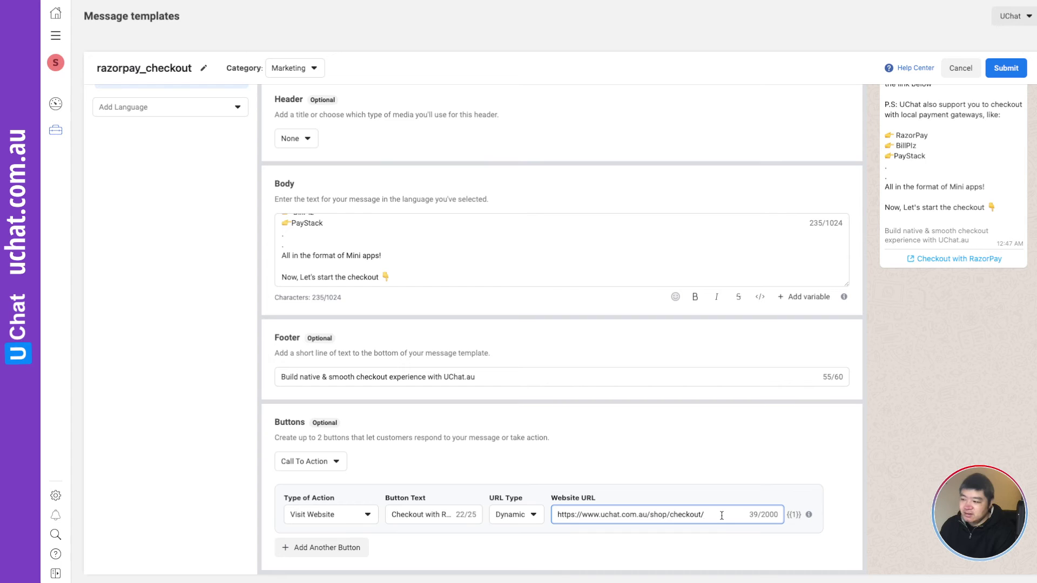
pyautogui.moveTo(711, 514); pyautogui.dragTo(560, 513)
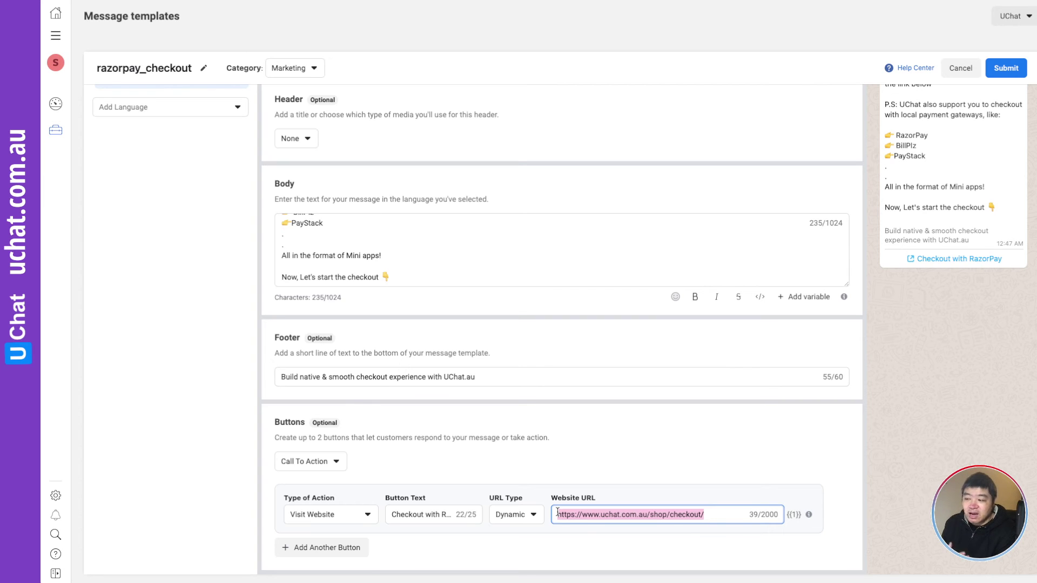
pyautogui.click(705, 518)
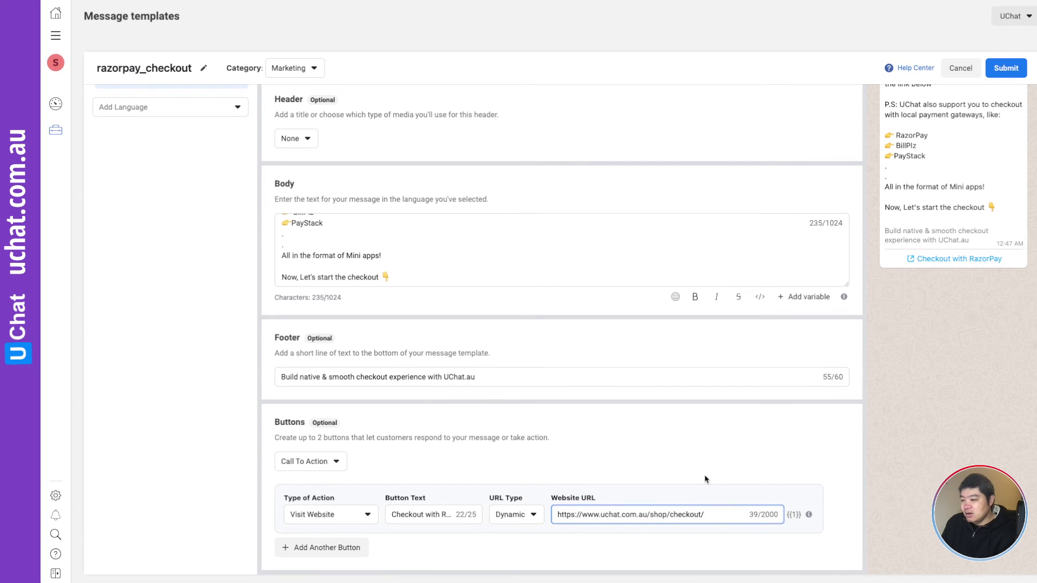
pyautogui.scroll(1, 706, 479)
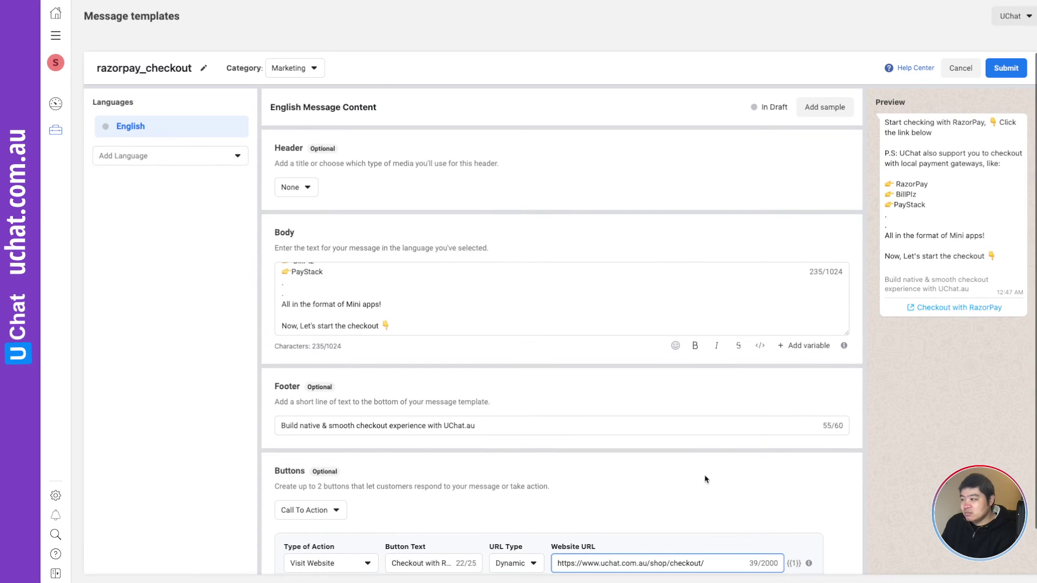
# Submit razorpay_checkout for review, confirming the English content in the language dialog
pyautogui.click(1006, 69)
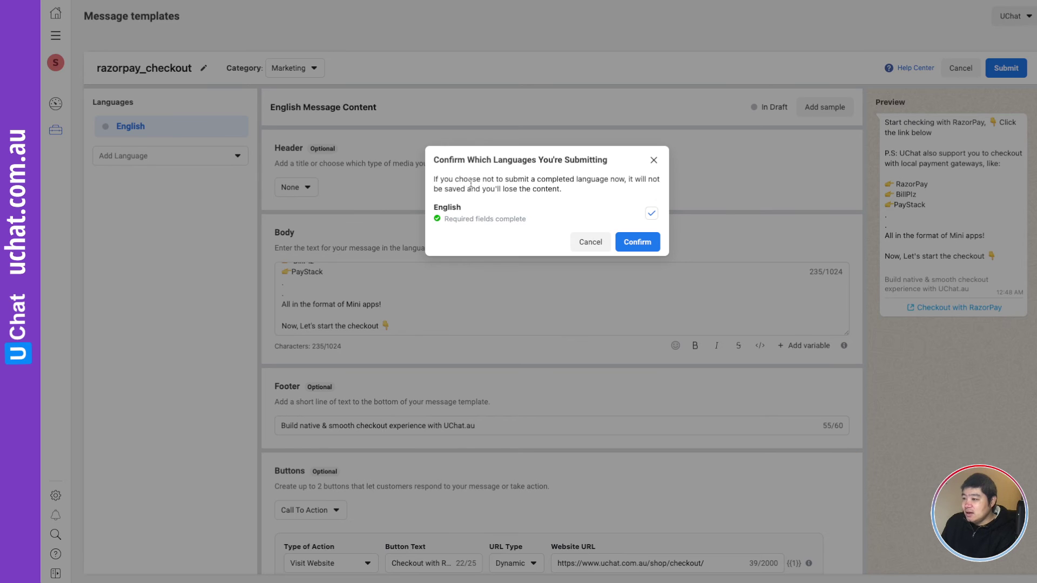
pyautogui.moveTo(480, 177); pyautogui.dragTo(566, 195)
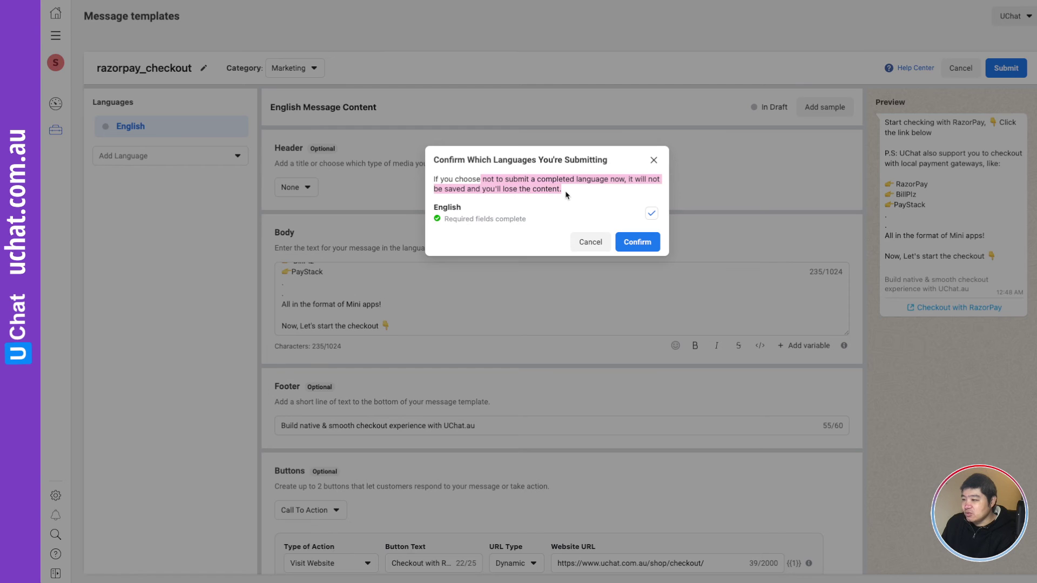
pyautogui.click(449, 219)
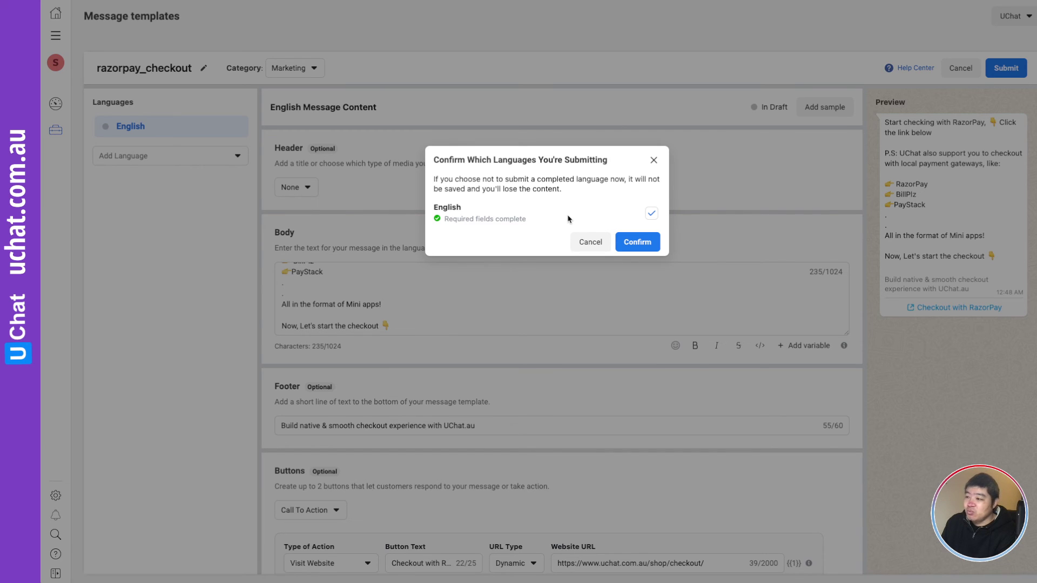
pyautogui.click(642, 244)
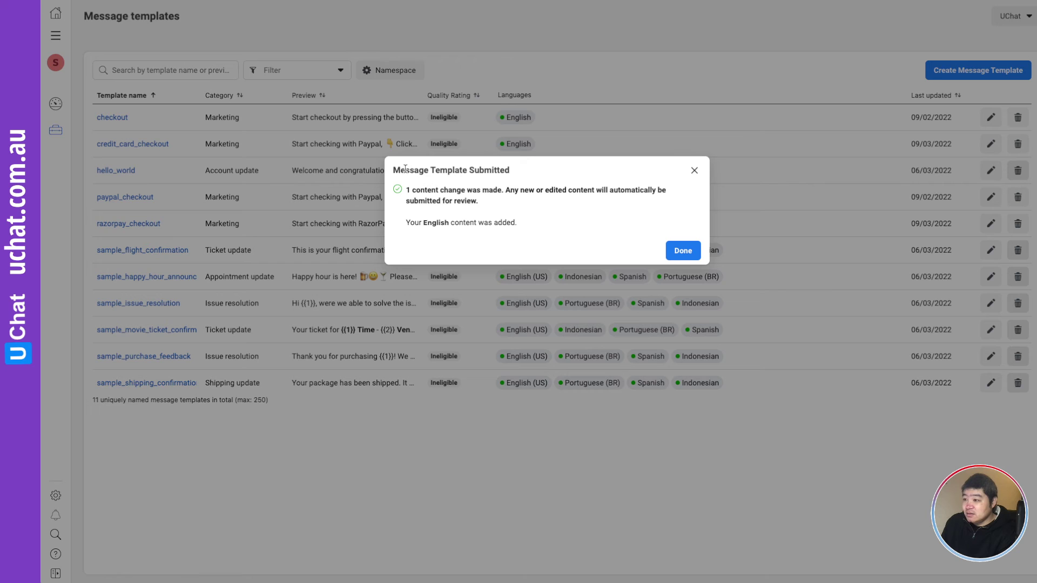
# Dismiss the submission confirmation and note razorpay_checkout's Pending Review status
pyautogui.moveTo(396, 170); pyautogui.dragTo(466, 226)
pyautogui.click(467, 227)
pyautogui.click(683, 250)
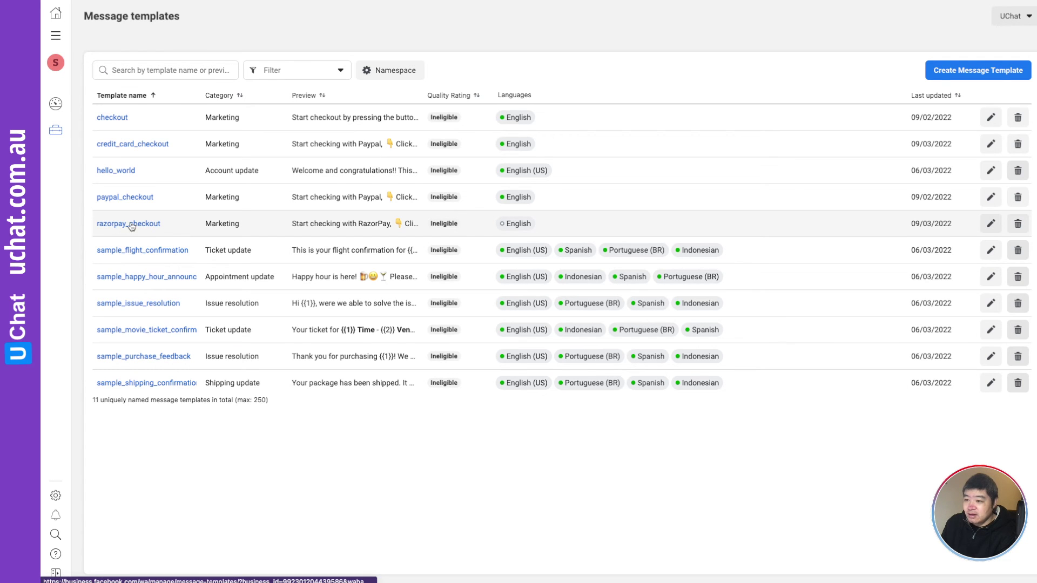
pyautogui.moveTo(541, 229)
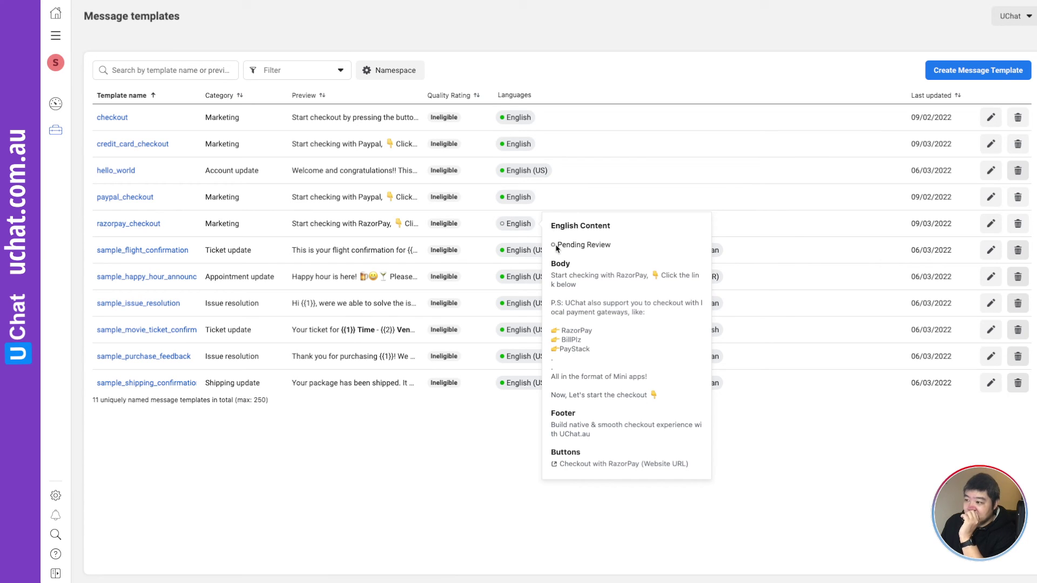
pyautogui.moveTo(557, 244); pyautogui.dragTo(614, 247)
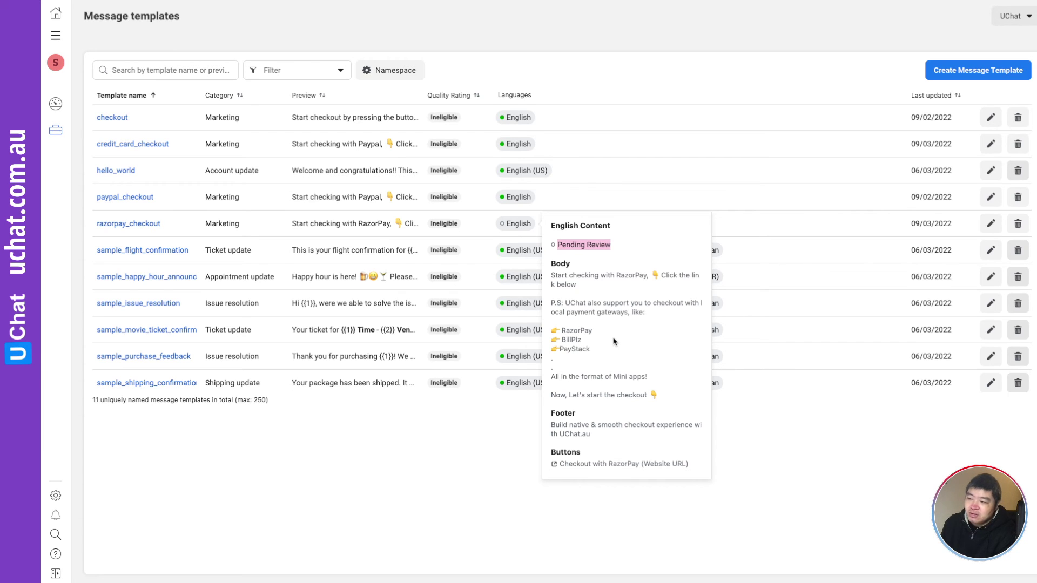
# Reload the templates page and confirm razorpay_checkout now shows Approved
pyautogui.rightClick(399, 428)
pyautogui.click(427, 458)
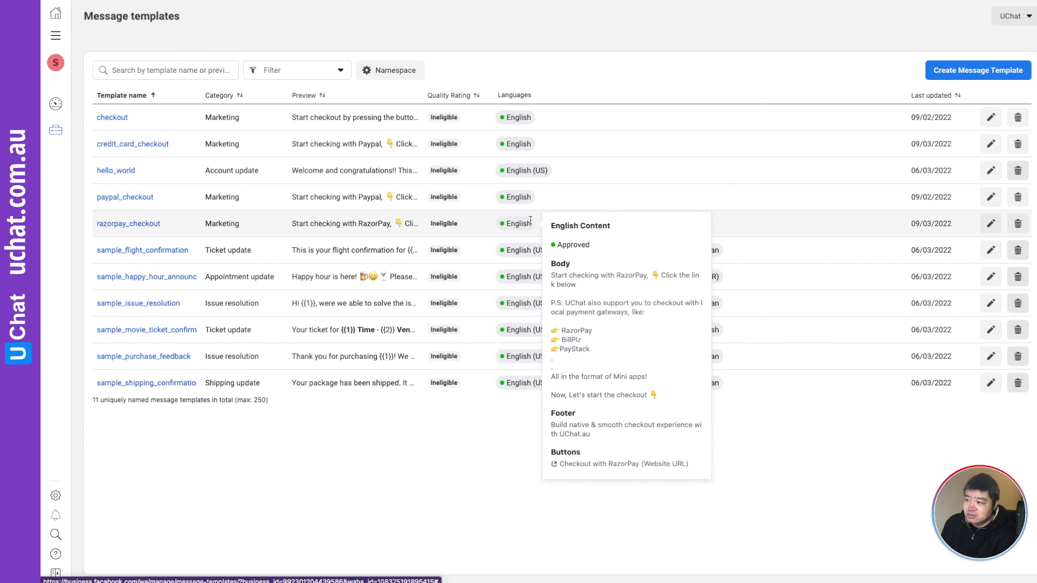
pyautogui.moveTo(515, 223)
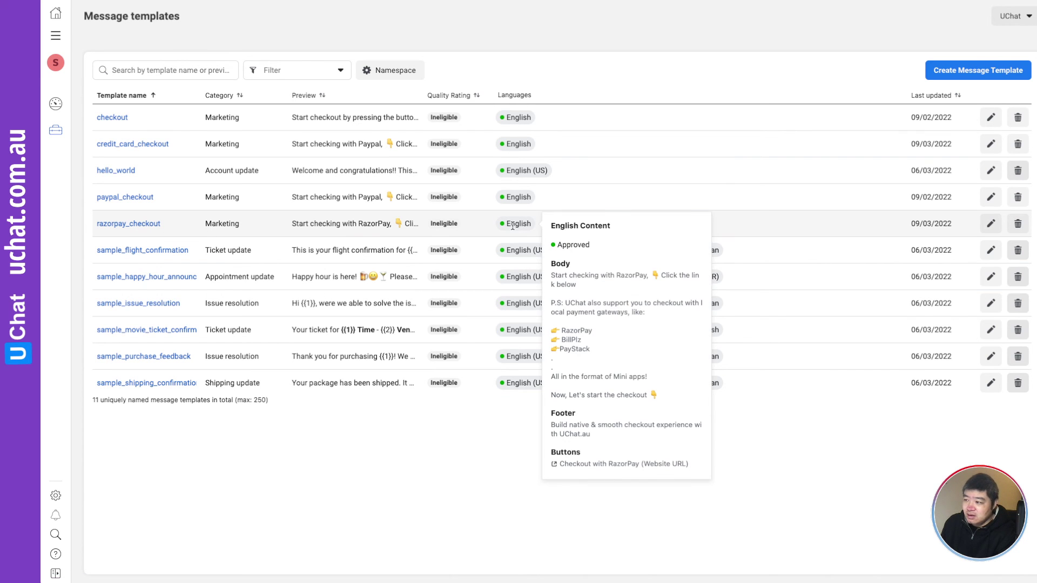
pyautogui.doubleClick(557, 244)
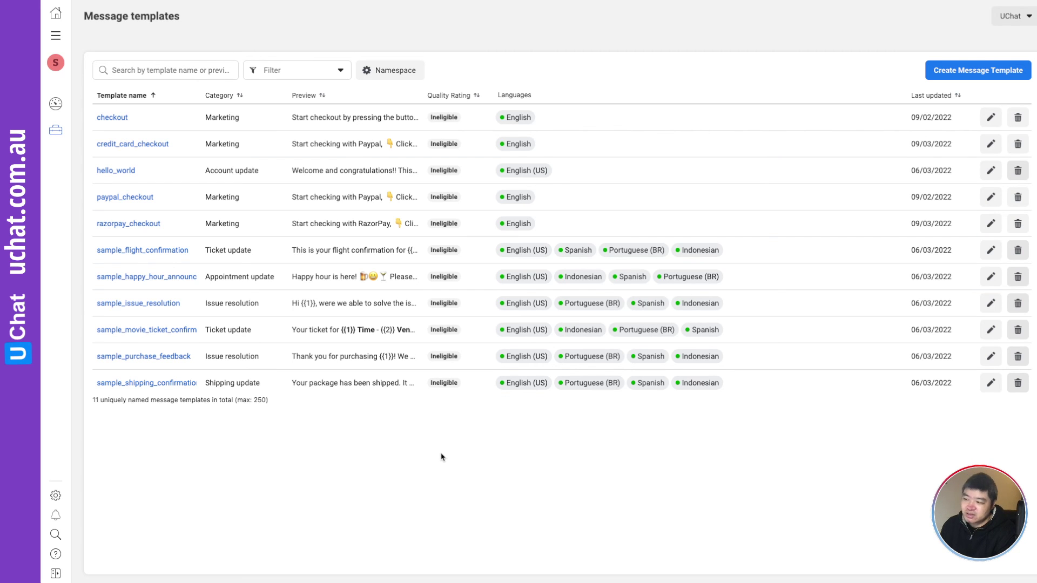
pyautogui.moveTo(516, 117)
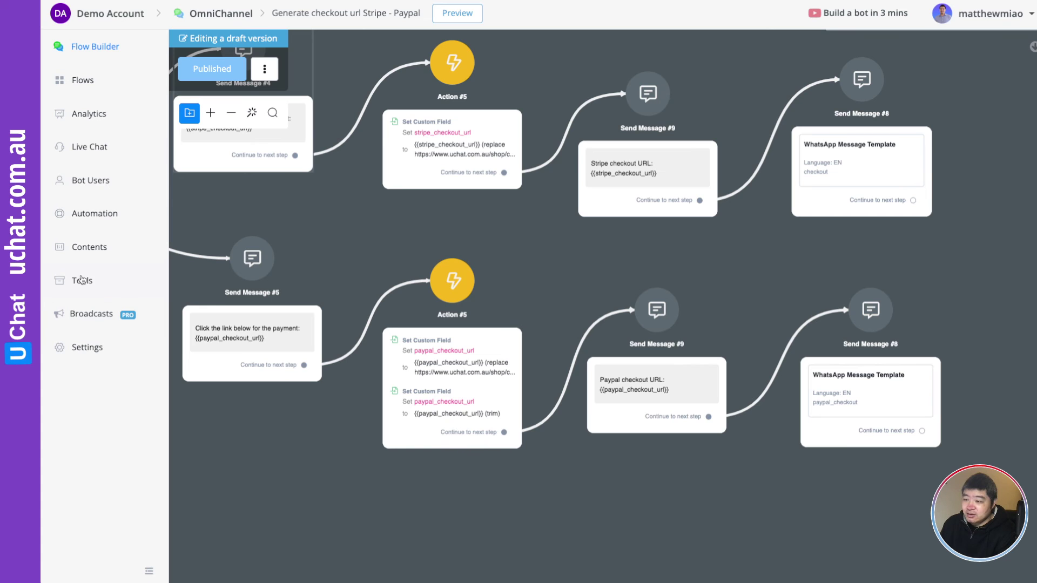
# Open the bot's Contents > Message Templates in UChat, reloading after a session error
pyautogui.click(89, 253)
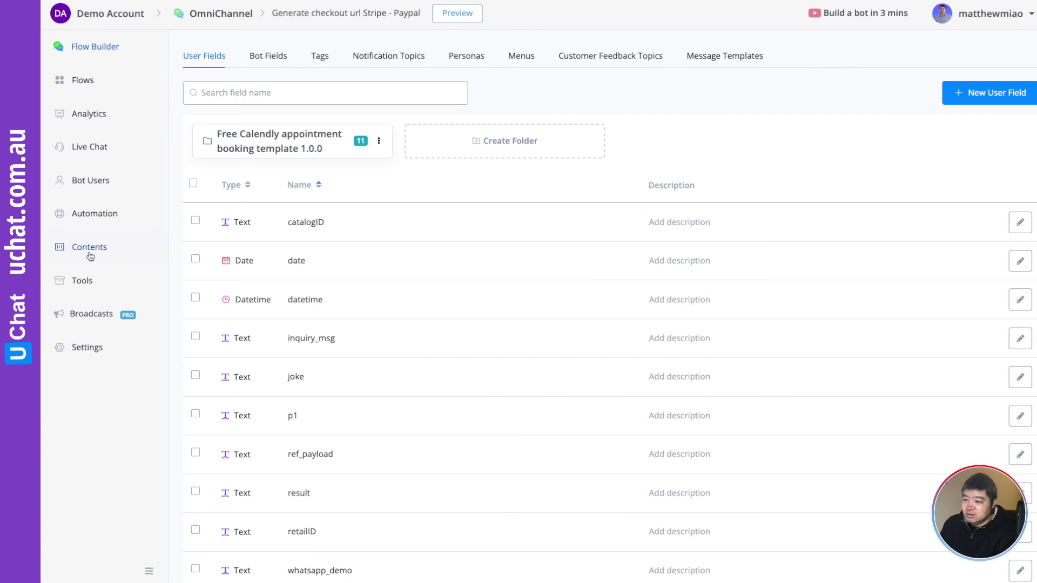
pyautogui.click(735, 57)
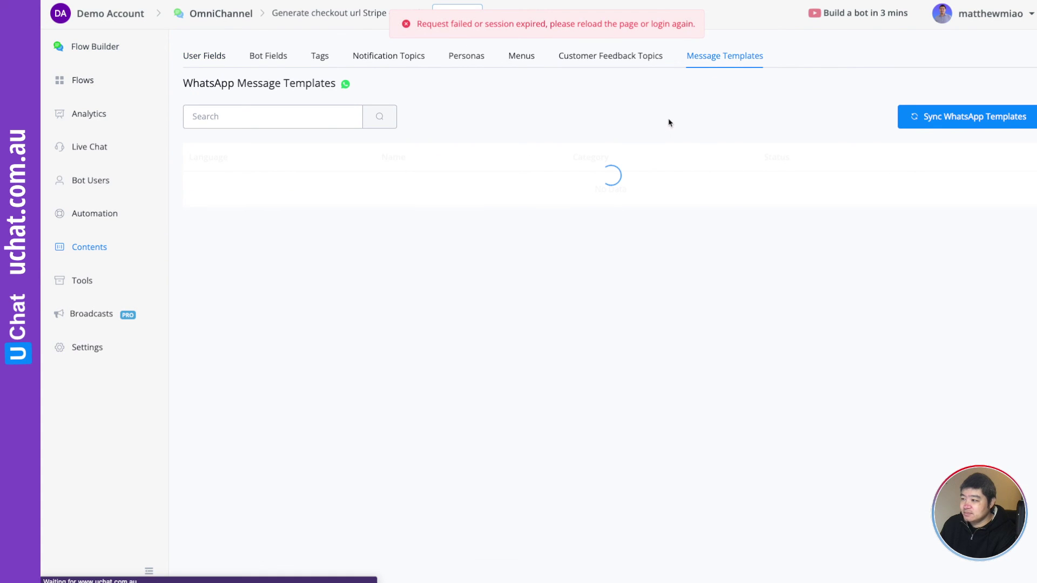
pyautogui.press('super+r')
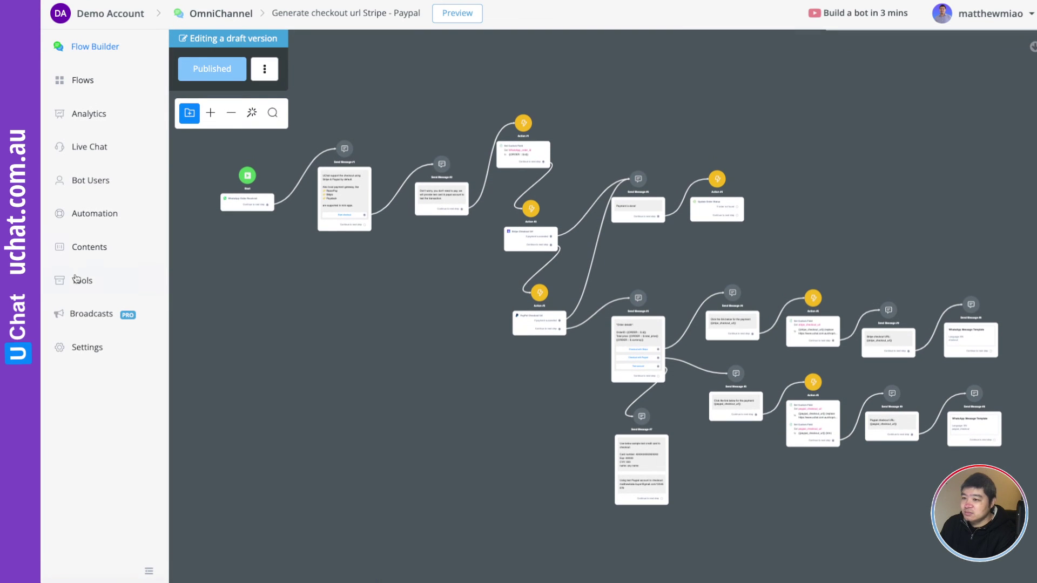
pyautogui.click(89, 251)
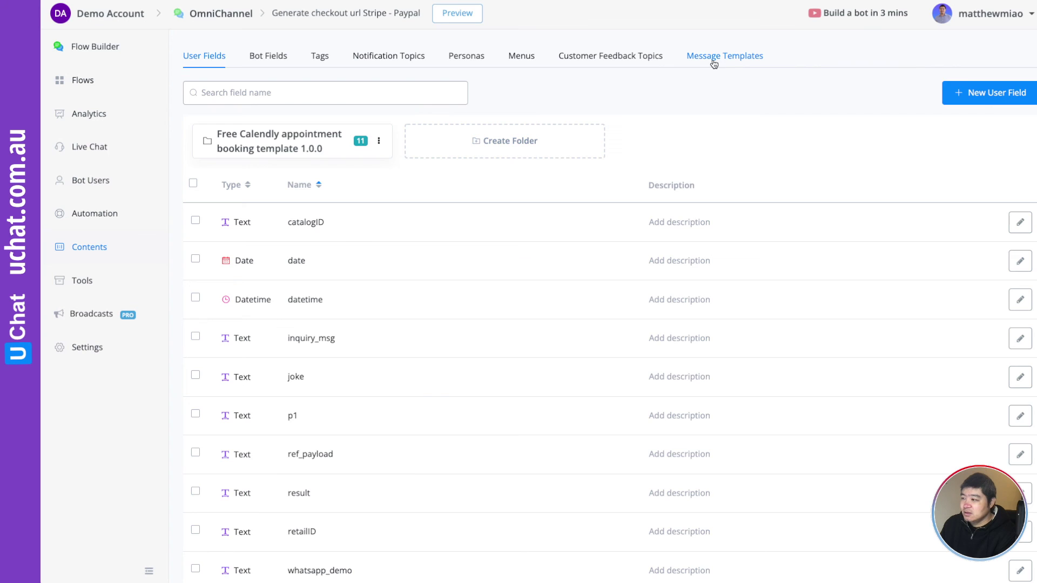
pyautogui.click(713, 62)
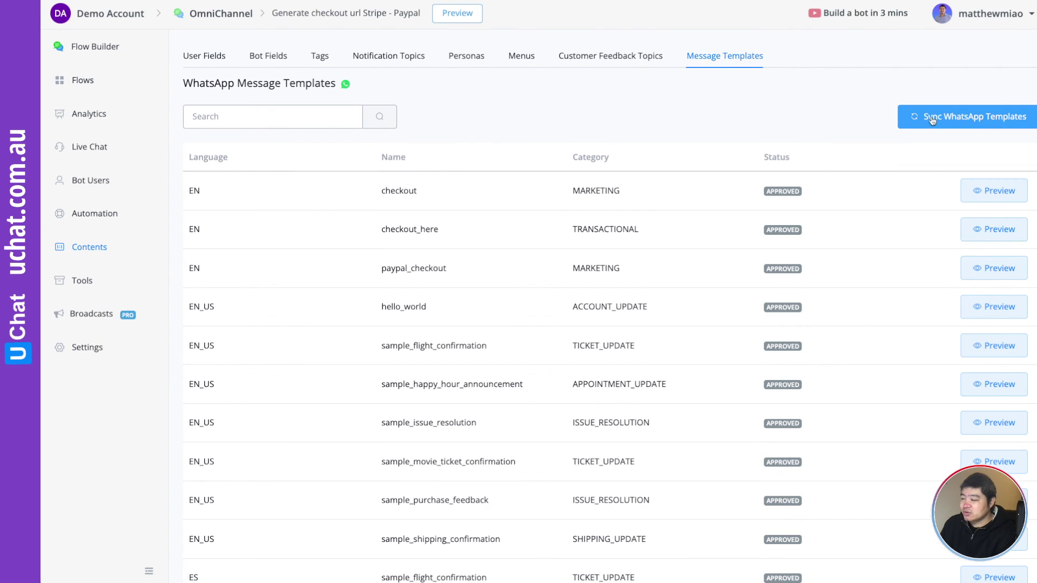
# Sync WhatsApp templates and preview the newly listed razorpay_checkout template
pyautogui.click(949, 119)
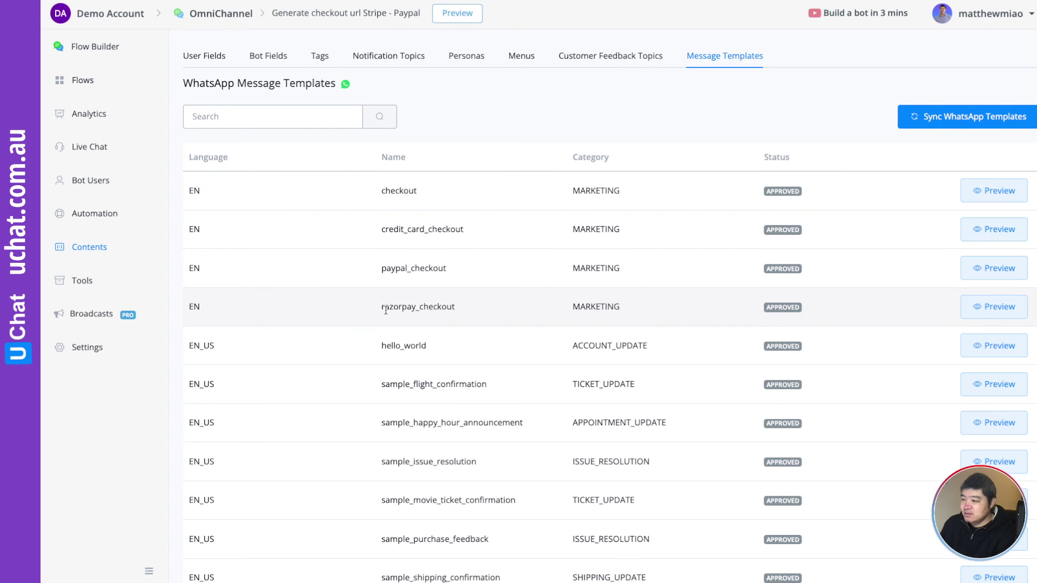
pyautogui.moveTo(382, 306); pyautogui.dragTo(460, 310)
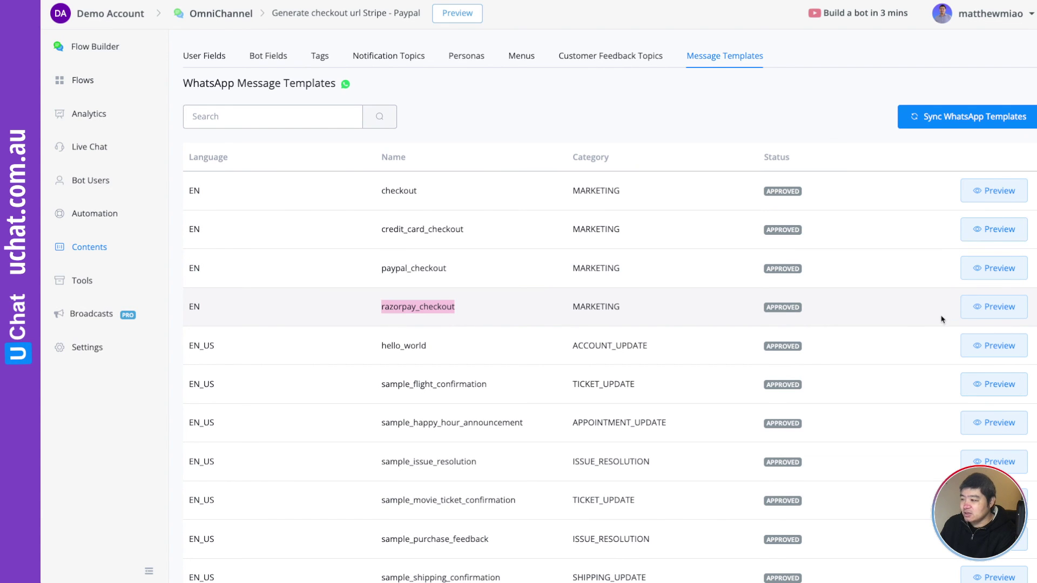
pyautogui.click(994, 312)
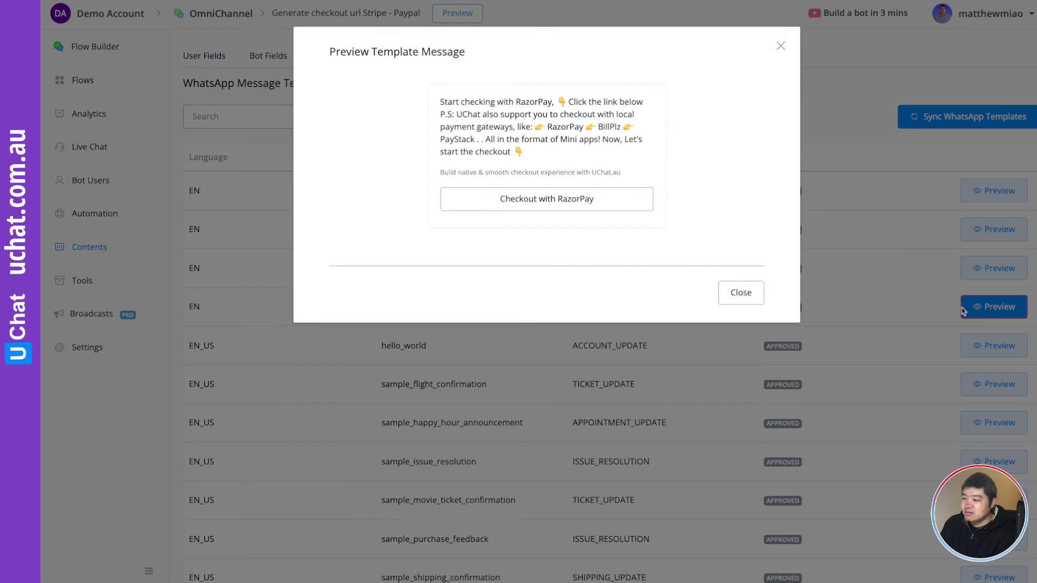
pyautogui.click(737, 293)
# Open the 'Generate checkout url Stripe - Paypal' flow in the WhatsApp Ecommerce folder
pyautogui.click(81, 84)
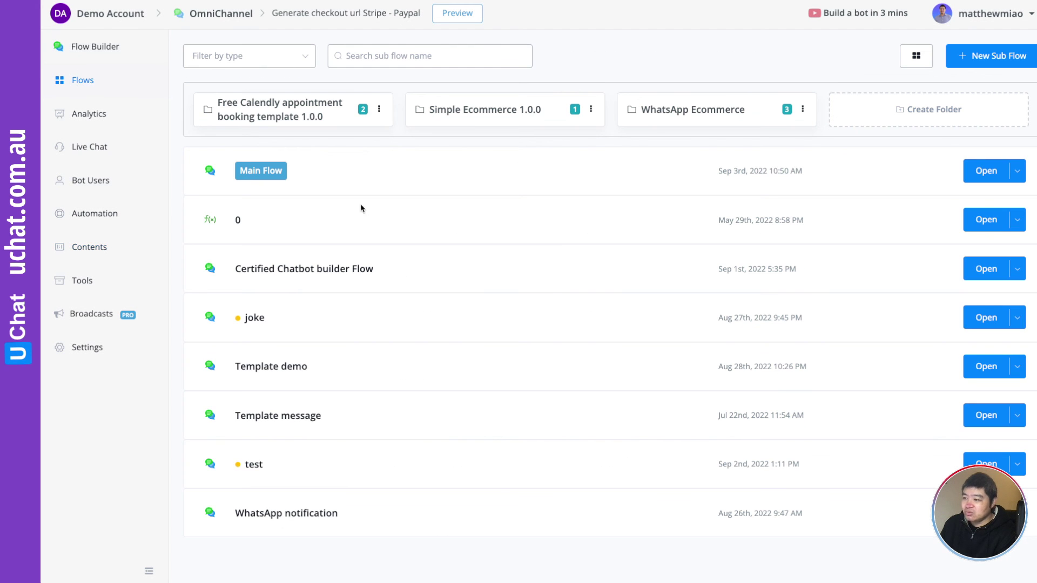
pyautogui.click(694, 120)
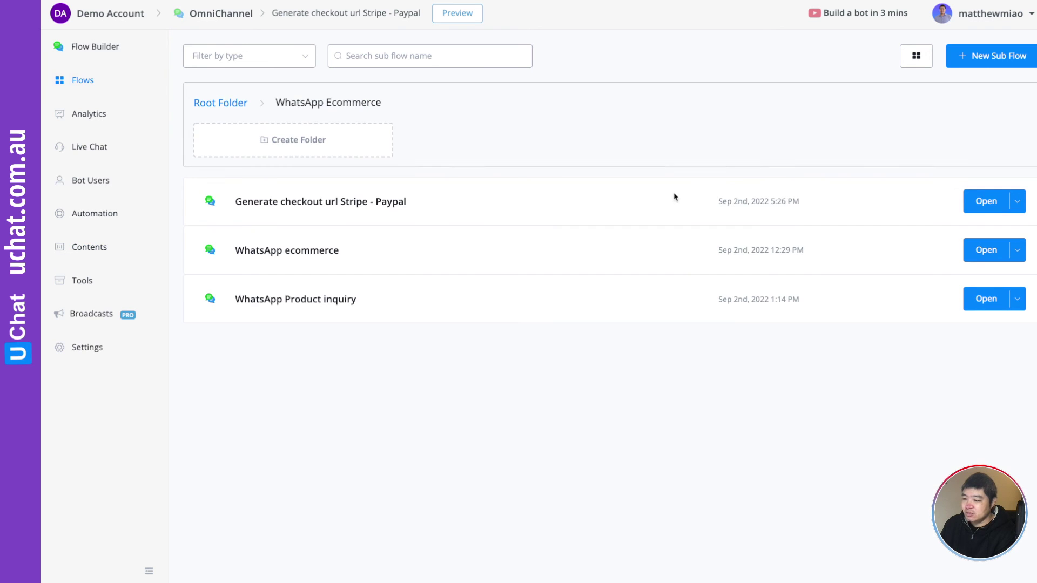
pyautogui.click(986, 201)
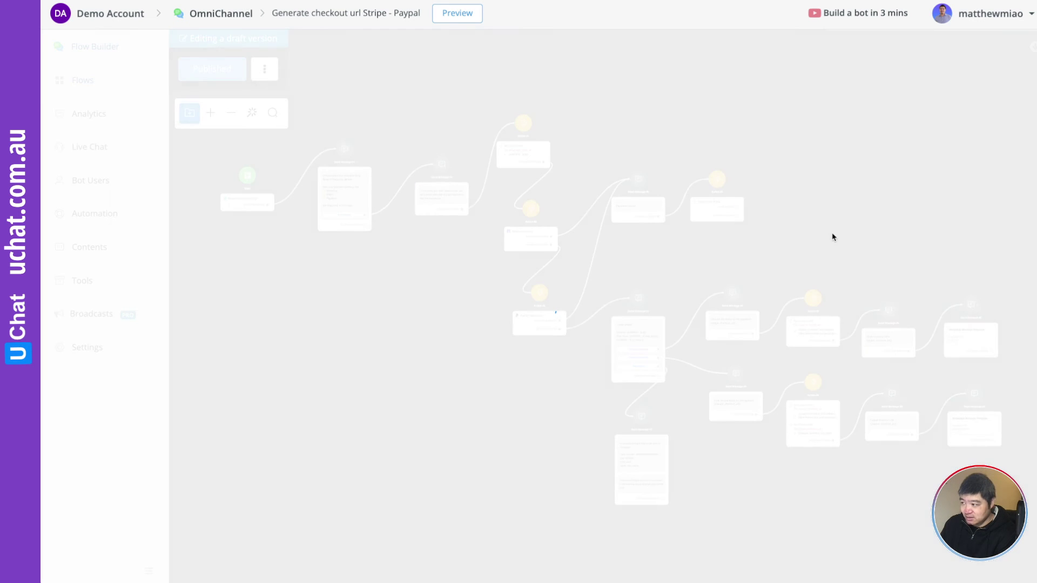
# Add a new Send Message step on the canvas containing a WhatsApp Message Template item
pyautogui.moveTo(847, 202); pyautogui.dragTo(534, 303)
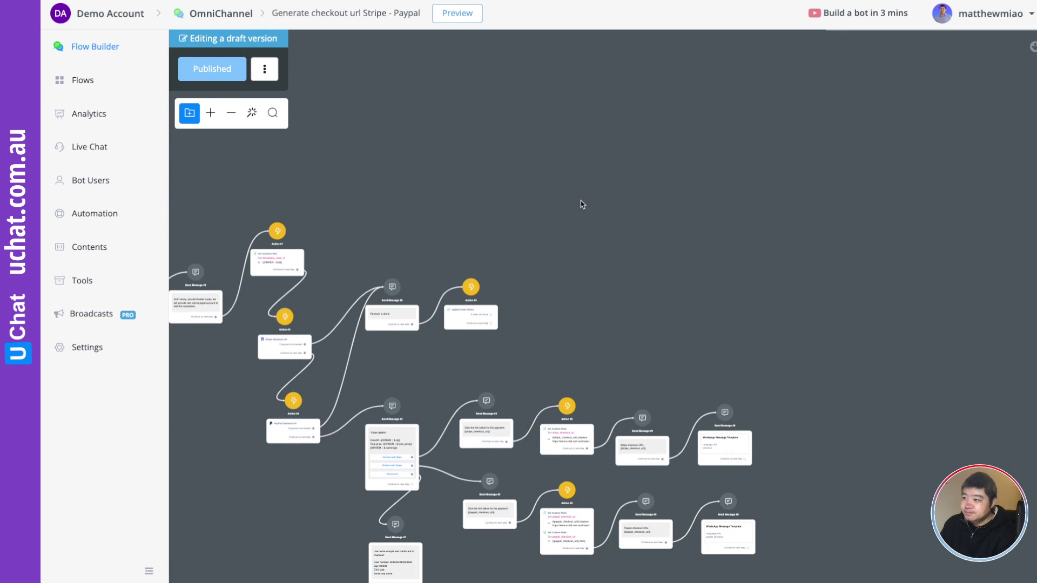
pyautogui.click(570, 184)
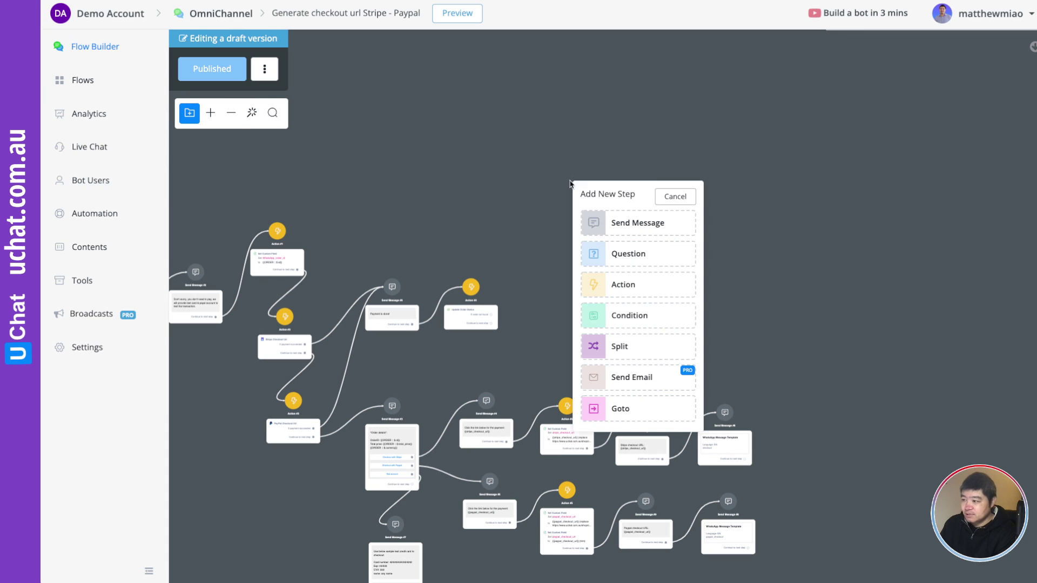
pyautogui.click(621, 223)
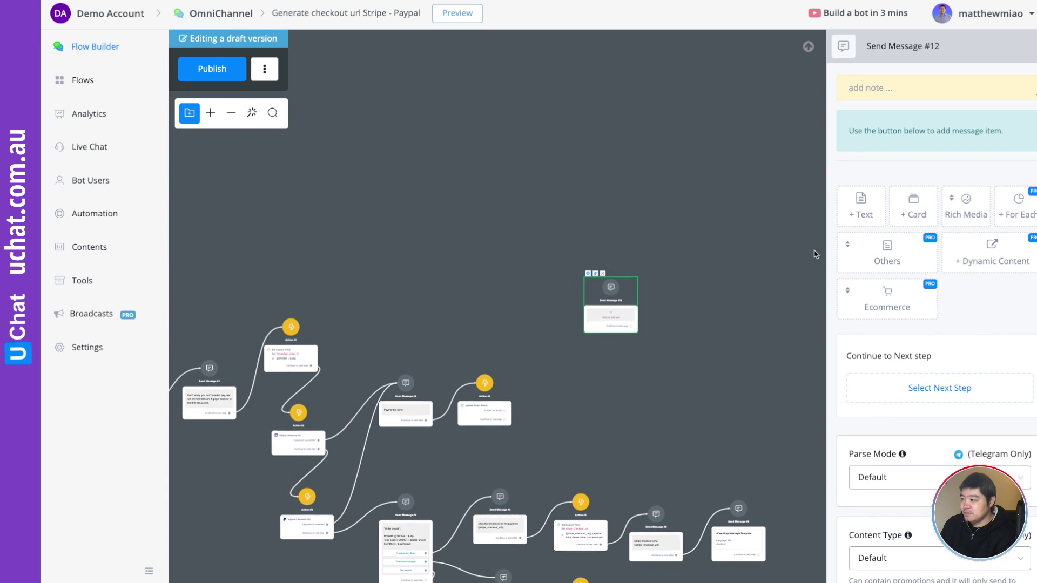
pyautogui.click(890, 261)
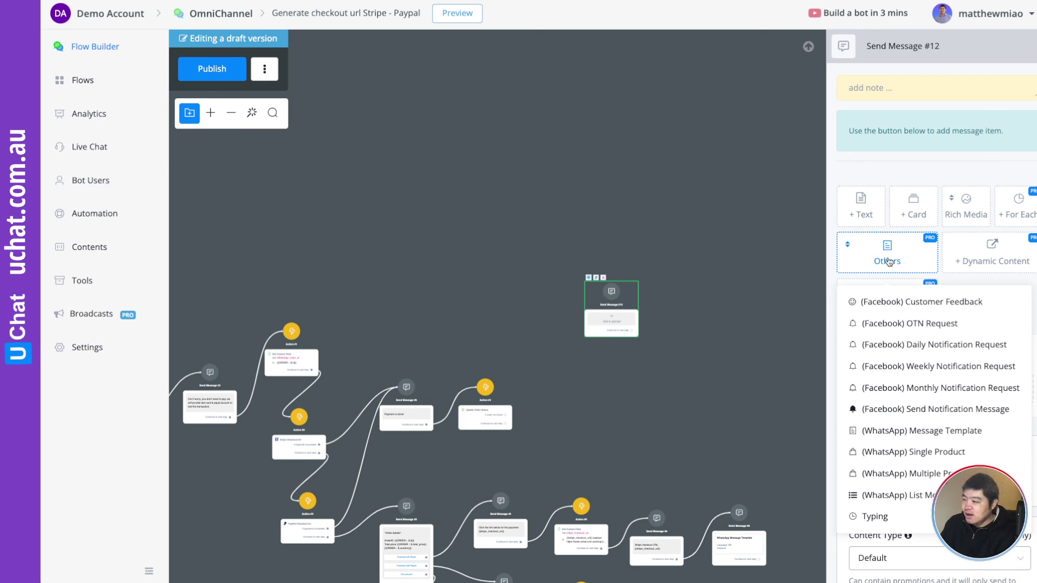
pyautogui.click(900, 431)
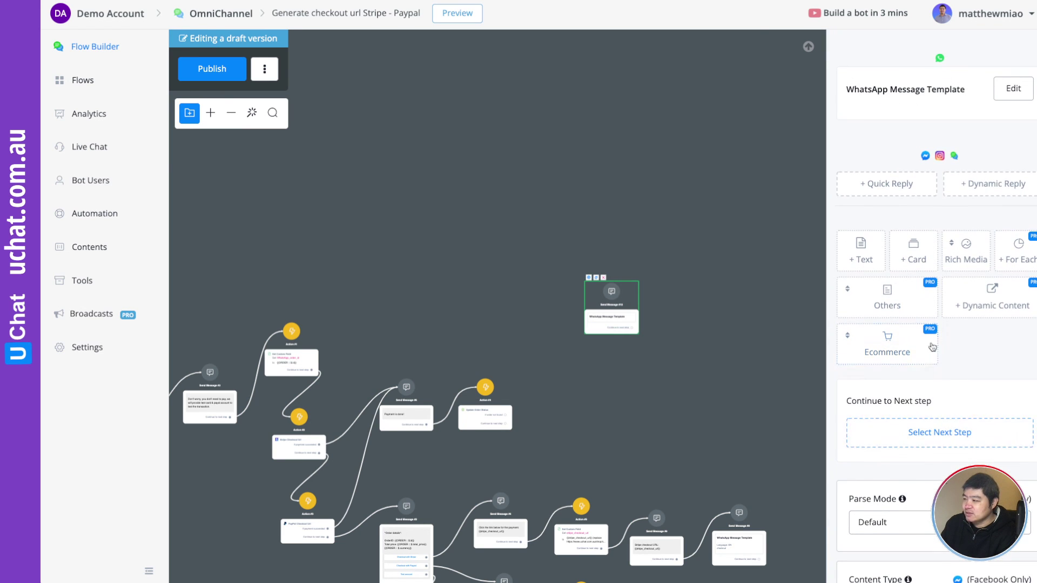
# Set the template item to 'en - razorpay_checkout', leaving URL_1 empty with the Checkout with RazorPay button previewed
pyautogui.click(1014, 93)
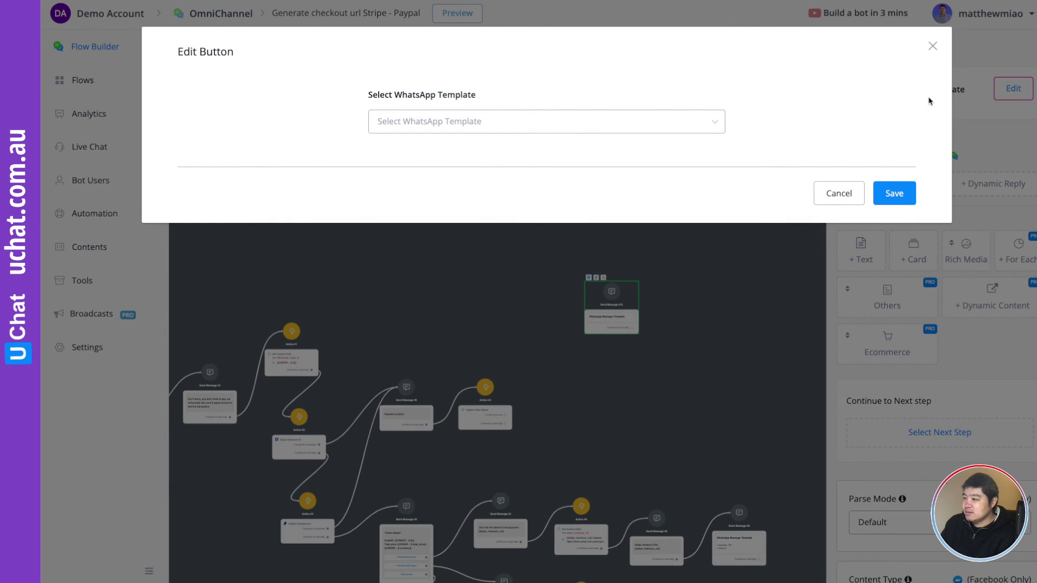
pyautogui.click(508, 125)
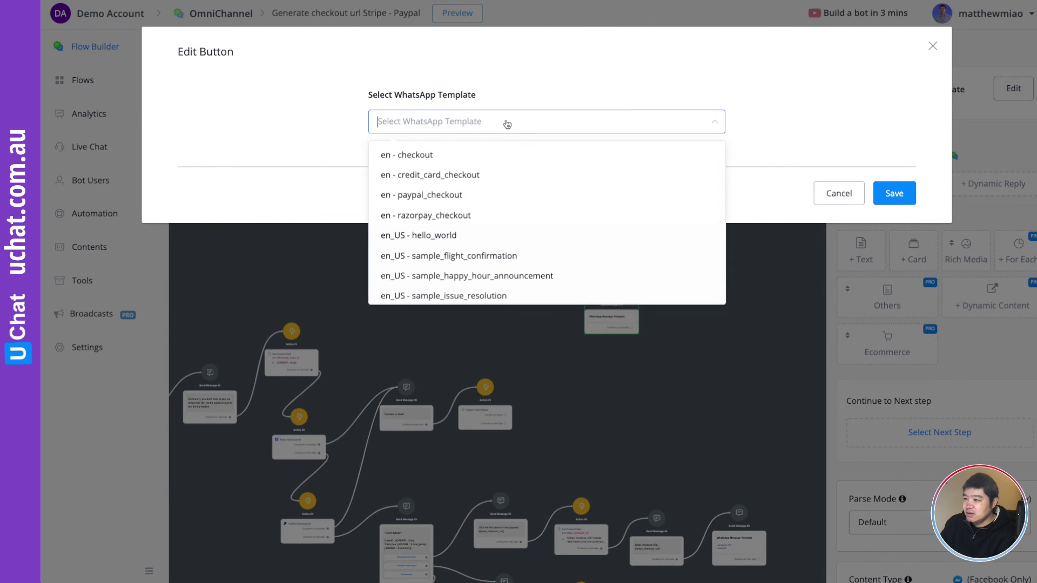
pyautogui.click(458, 215)
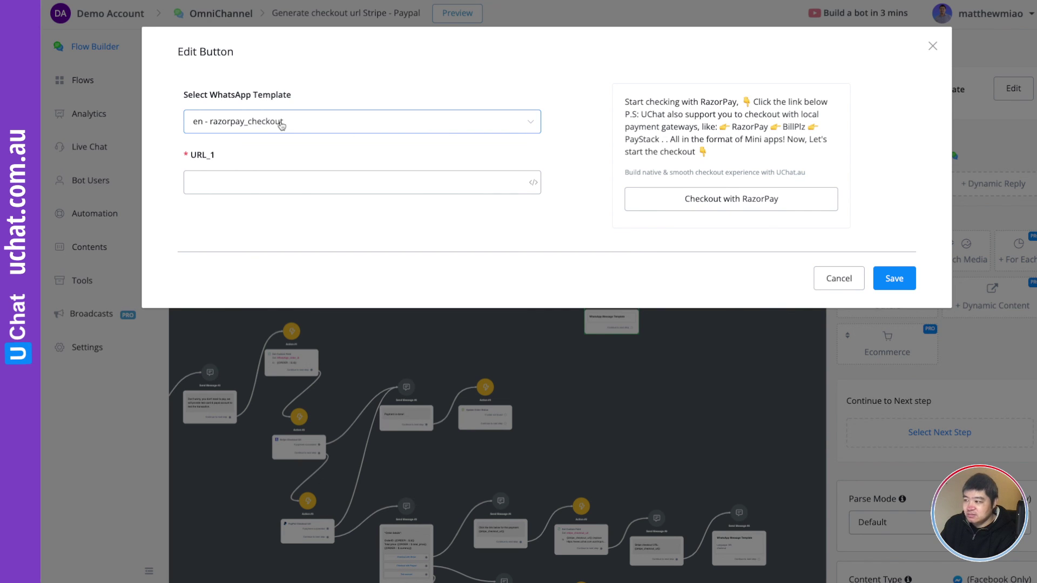
pyautogui.click(215, 180)
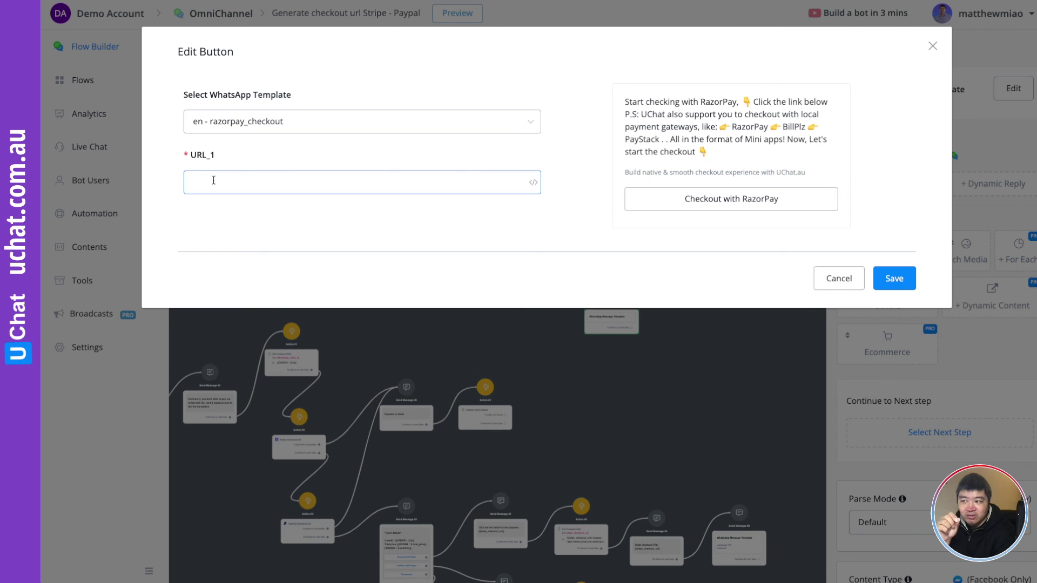
pyautogui.click(677, 199)
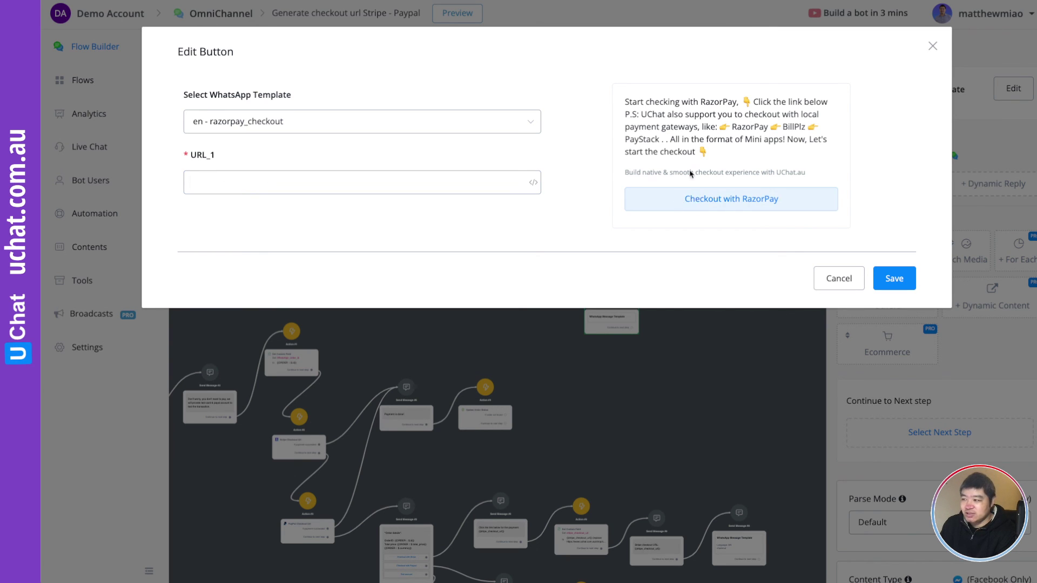